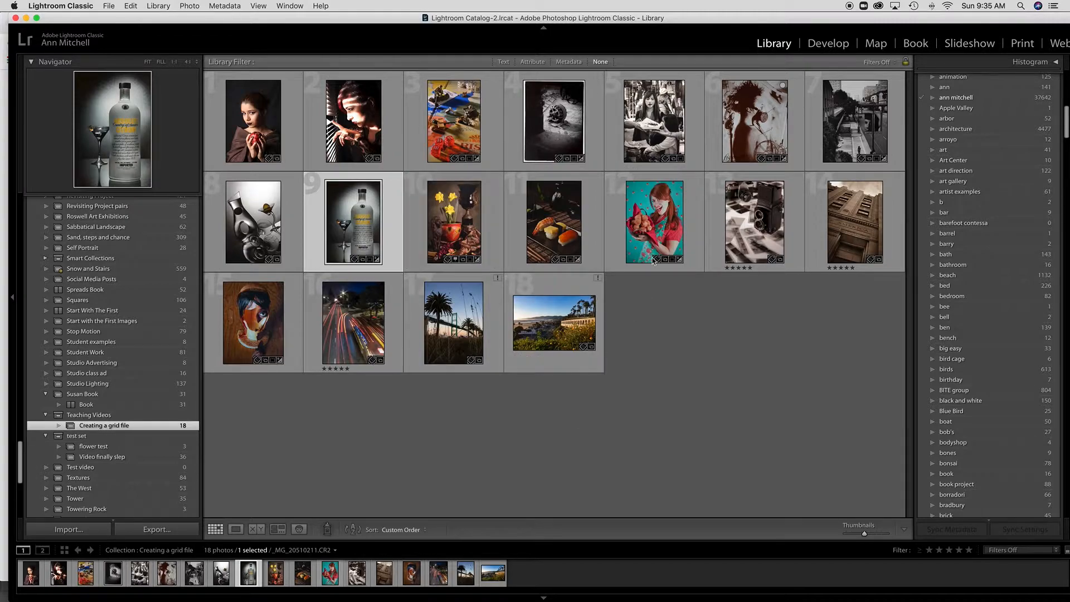
Remove photo 18, the coastal panorama, from the Creating a grid file collection.
click(546, 321)
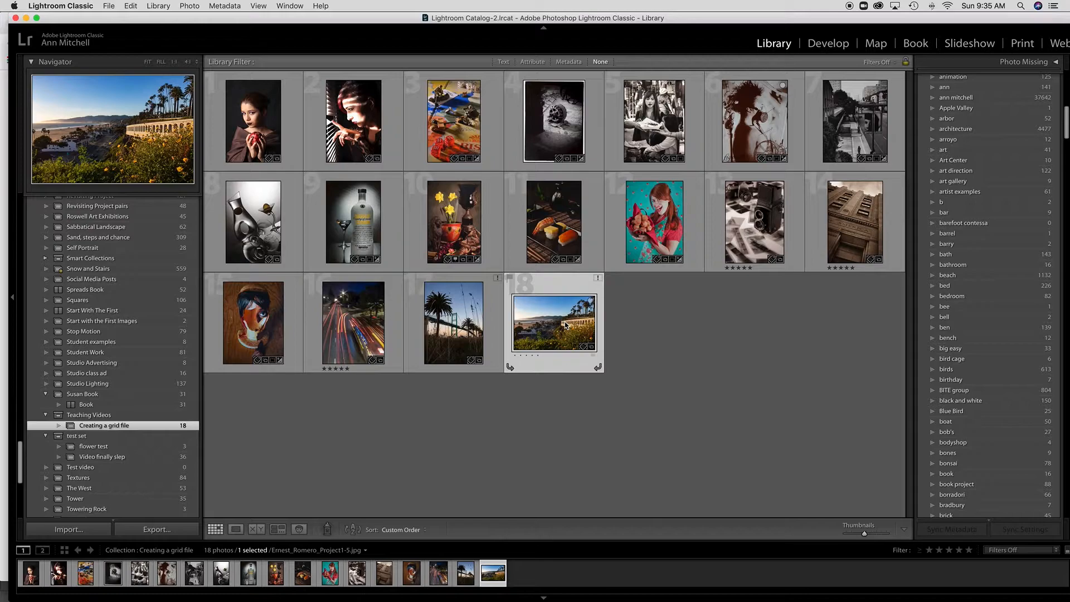
scroll(165, 328, up, 10)
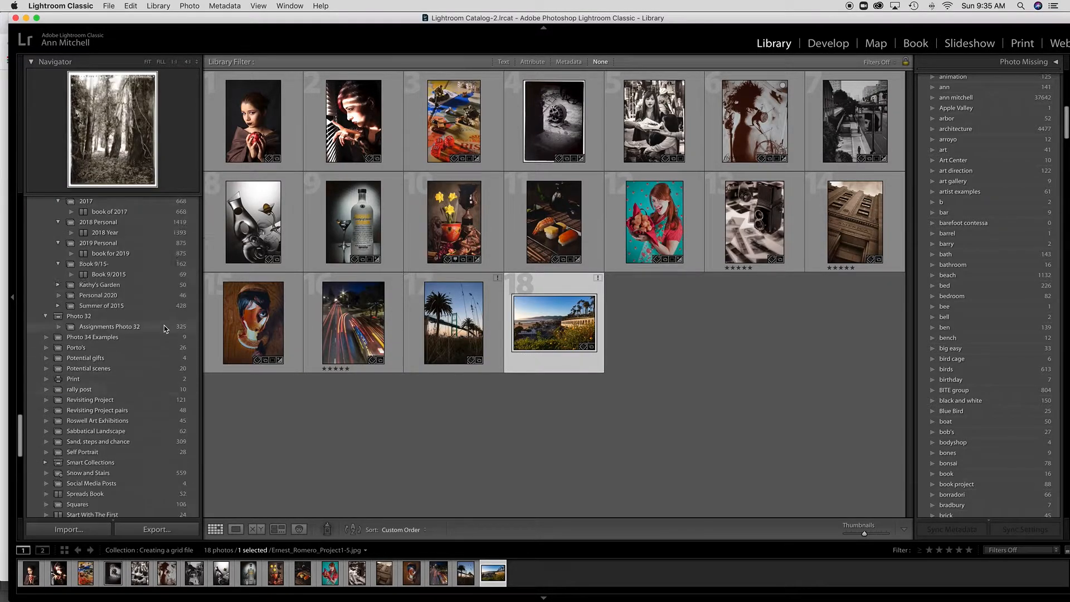
scroll(165, 329, up, 10)
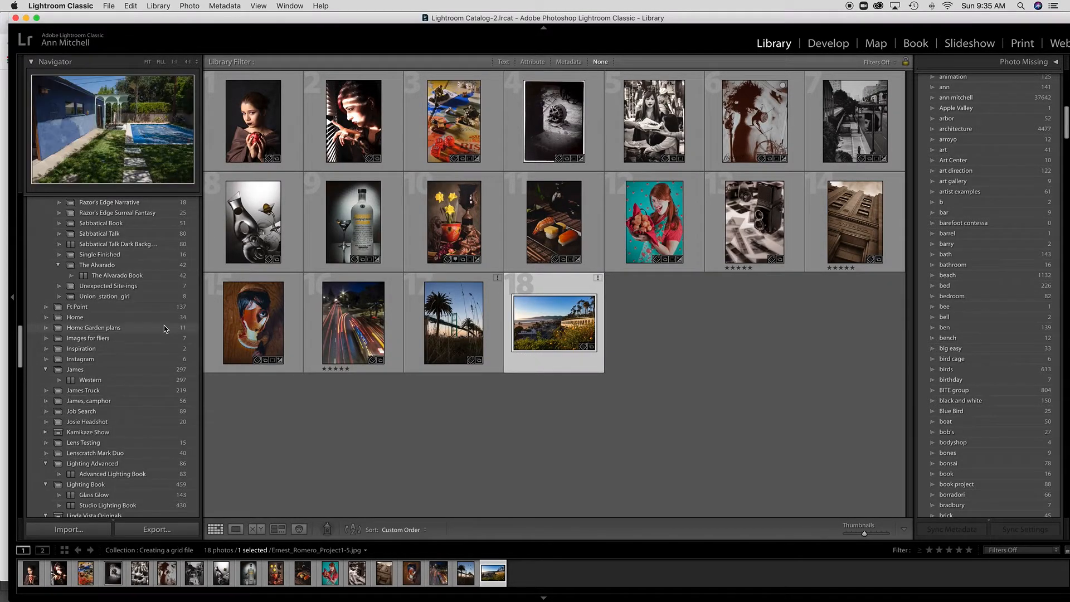
scroll(166, 329, up, 15)
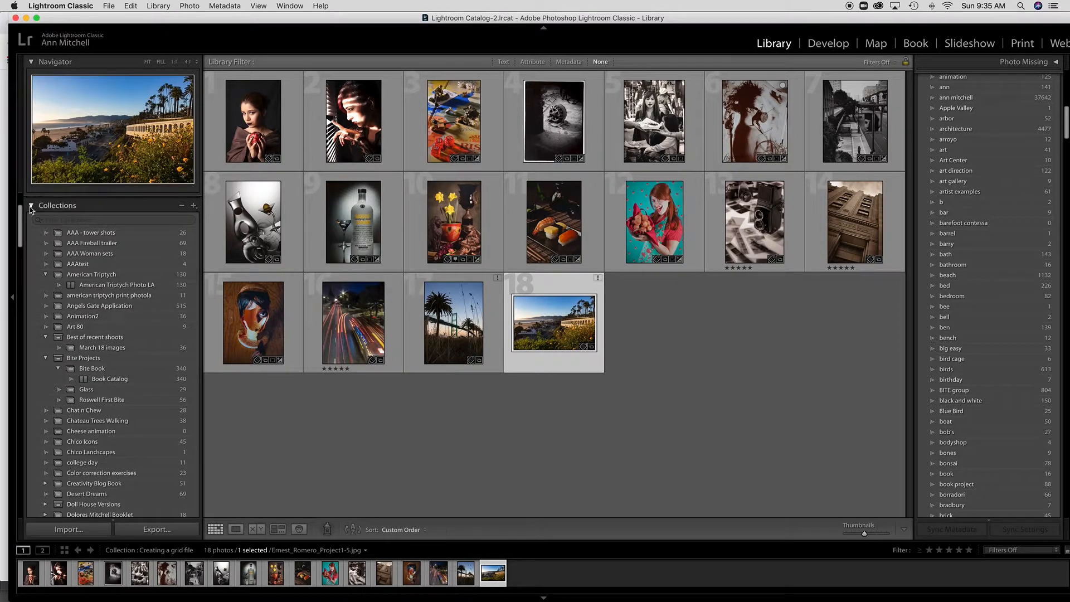
drag(21, 242, 20, 478)
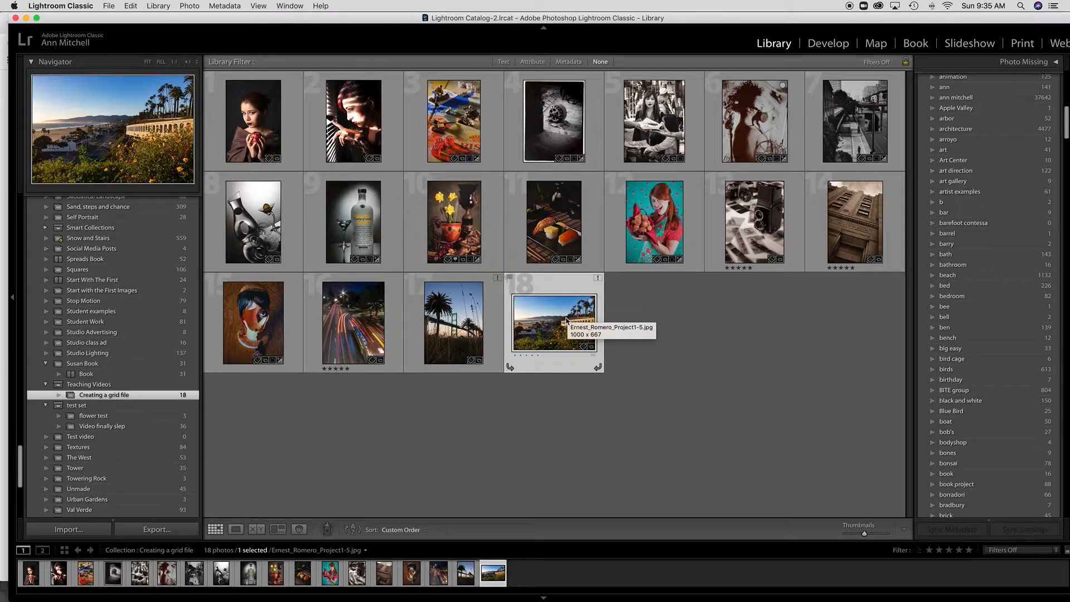
key(Delete)
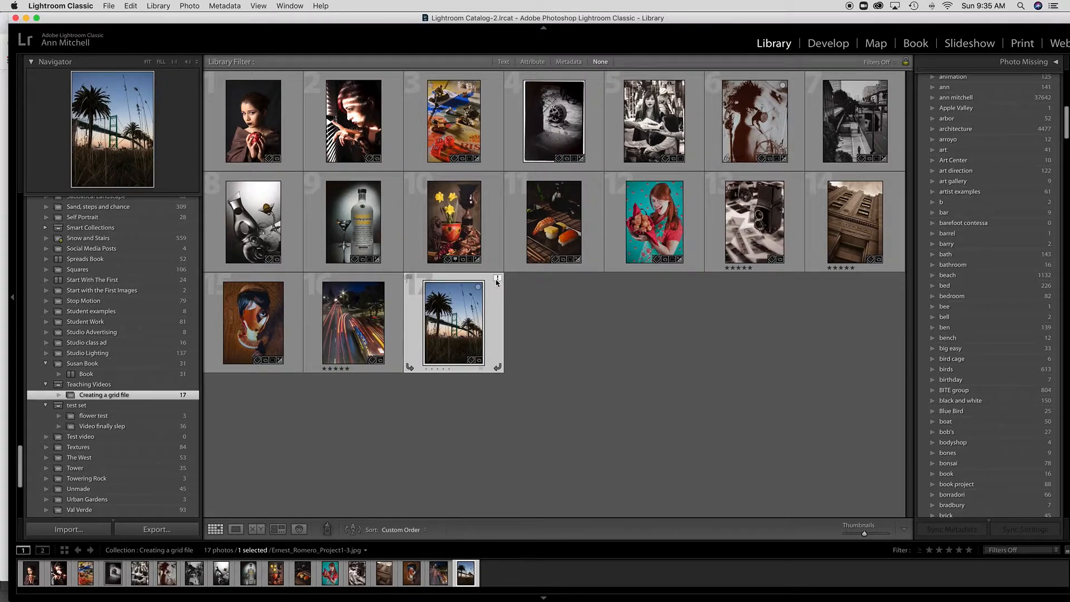
Remove photo 17, the palm-tree bridge shot, and enlarge the thumbnails.
mouse_move(497, 283)
key(Delete)
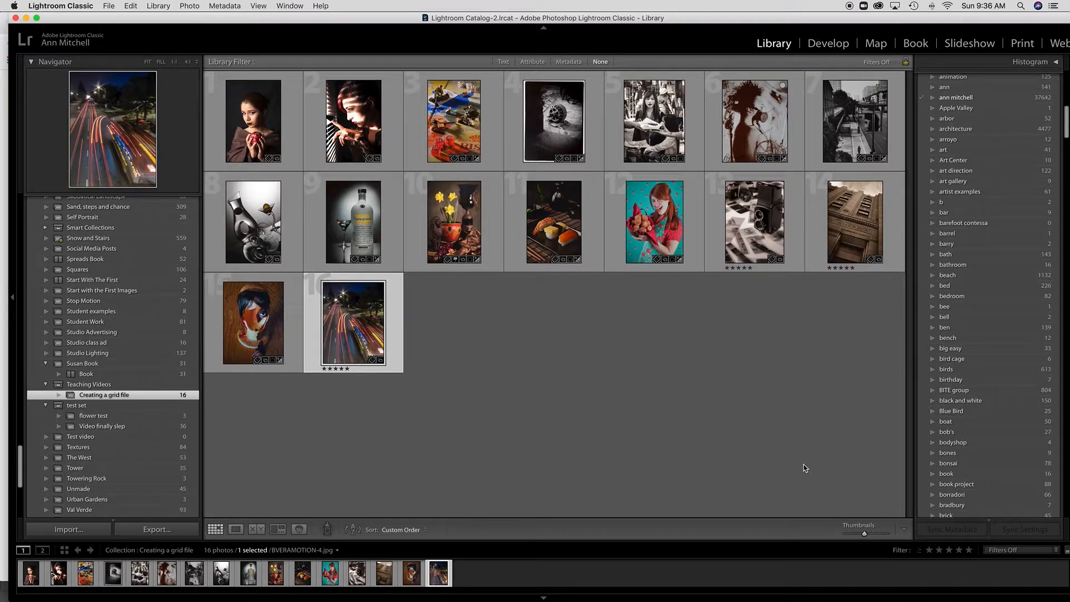
drag(864, 534, 872, 534)
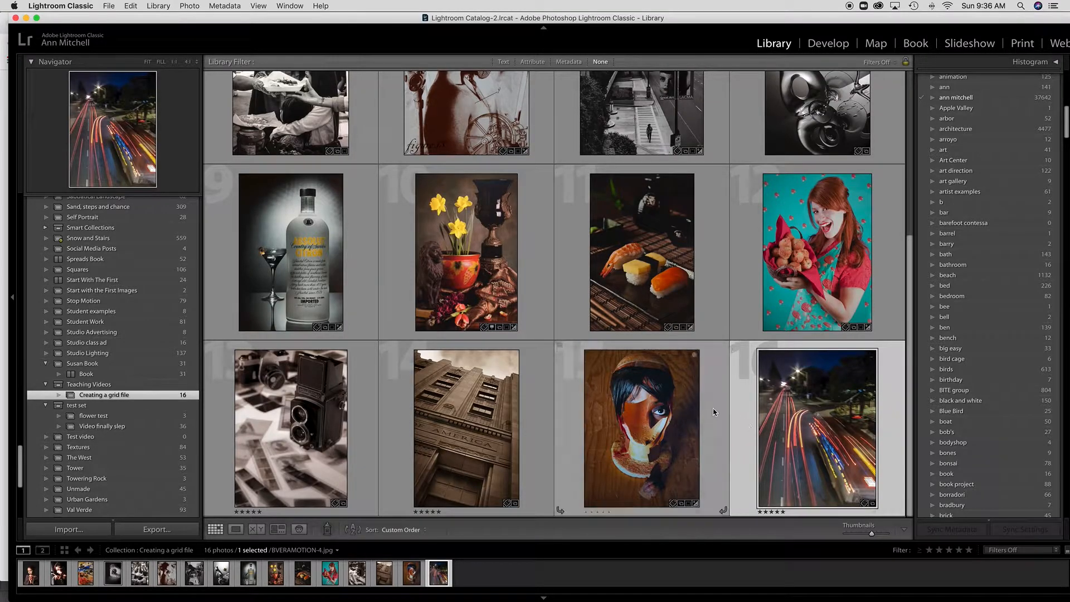
Move the black-and-white street scene to second place and the sepia figure ahead of the table scene.
scroll(710, 412, up, 5)
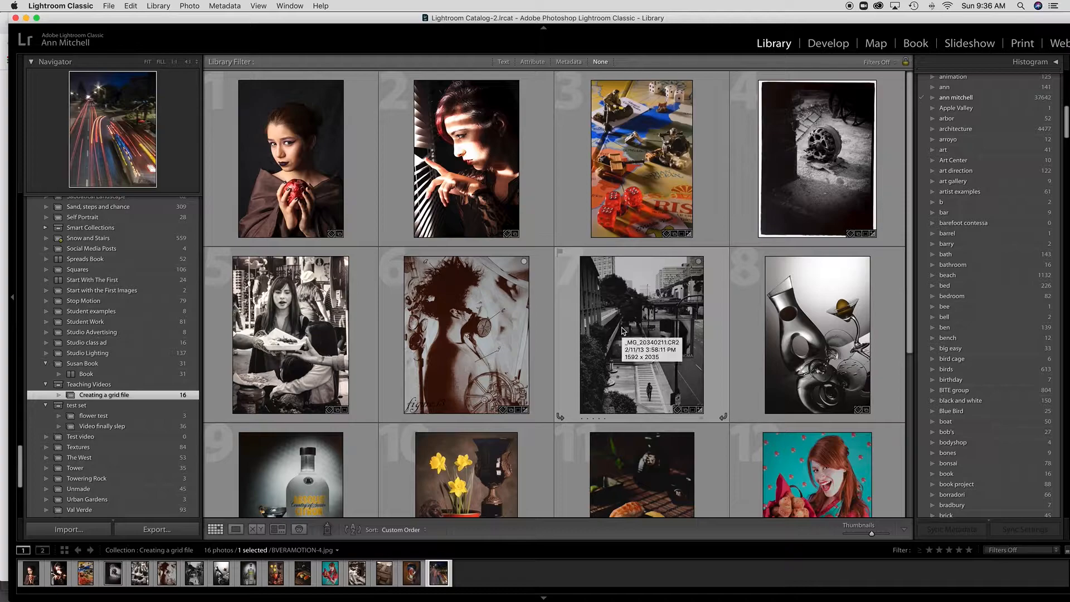
mouse_move(623, 331)
mouse_down()
mouse_move(518, 262)
mouse_move(398, 222)
mouse_up()
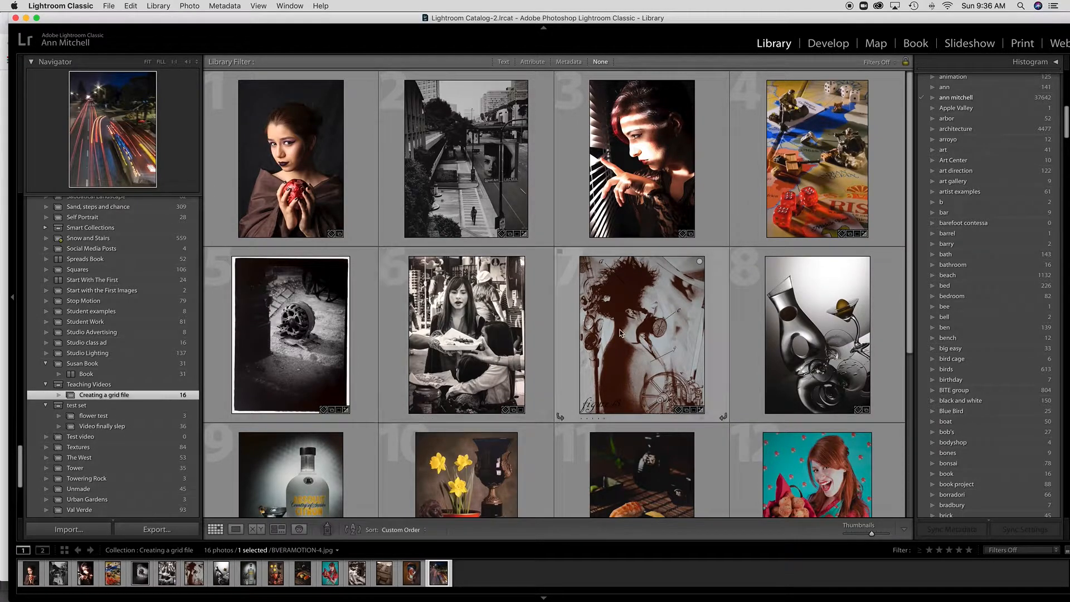
drag(631, 335, 412, 331)
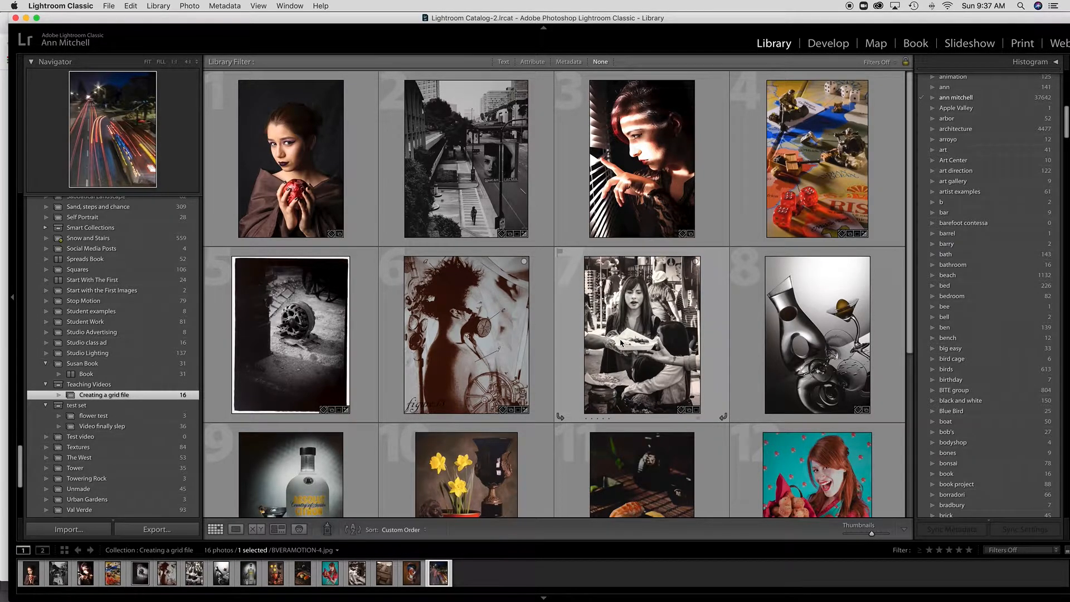
Put the red-haired woman portrait at position 15 and the colourful face portrait at position 7.
scroll(620, 342, down, 5)
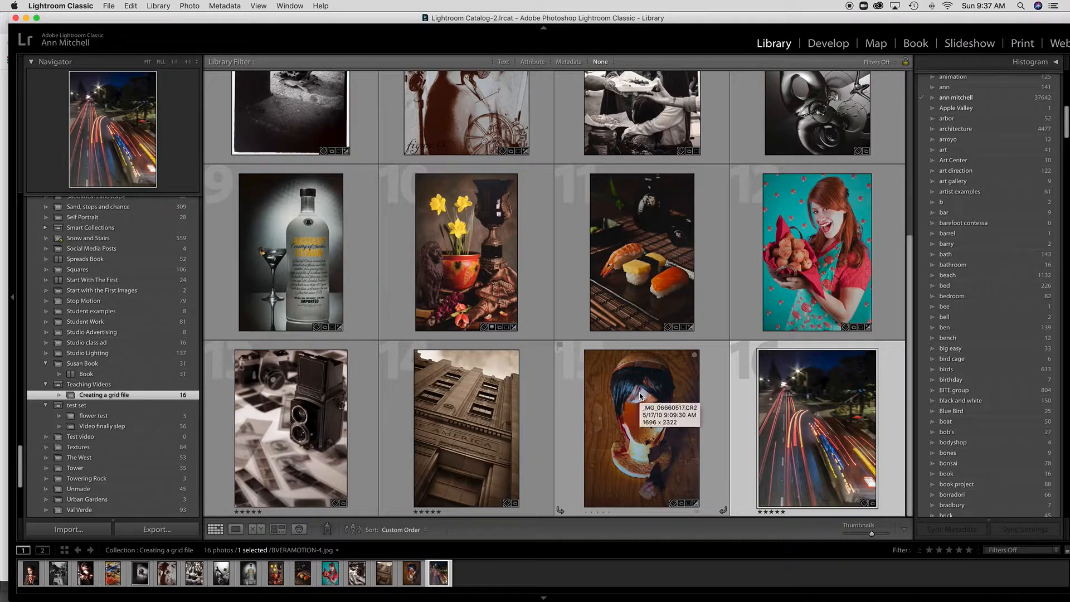
drag(640, 397, 568, 281)
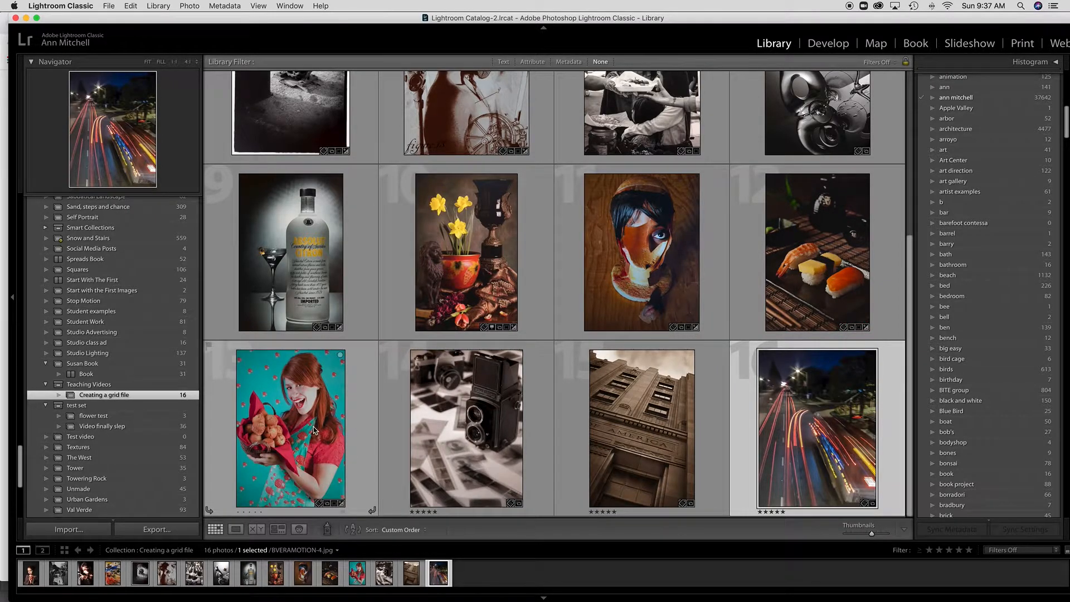
drag(309, 431, 709, 443)
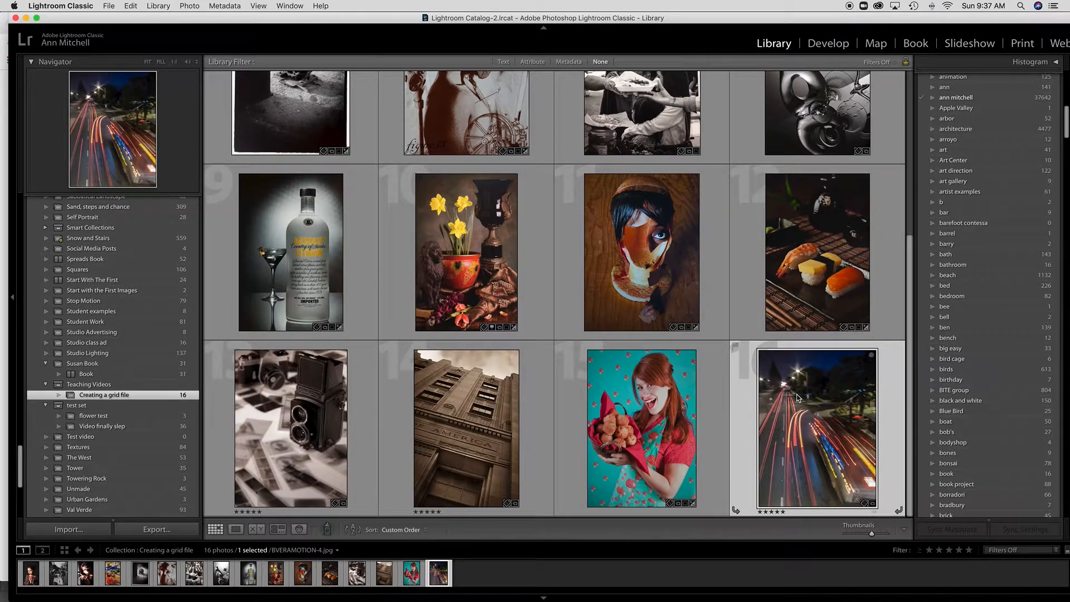
scroll(463, 336, up, 4)
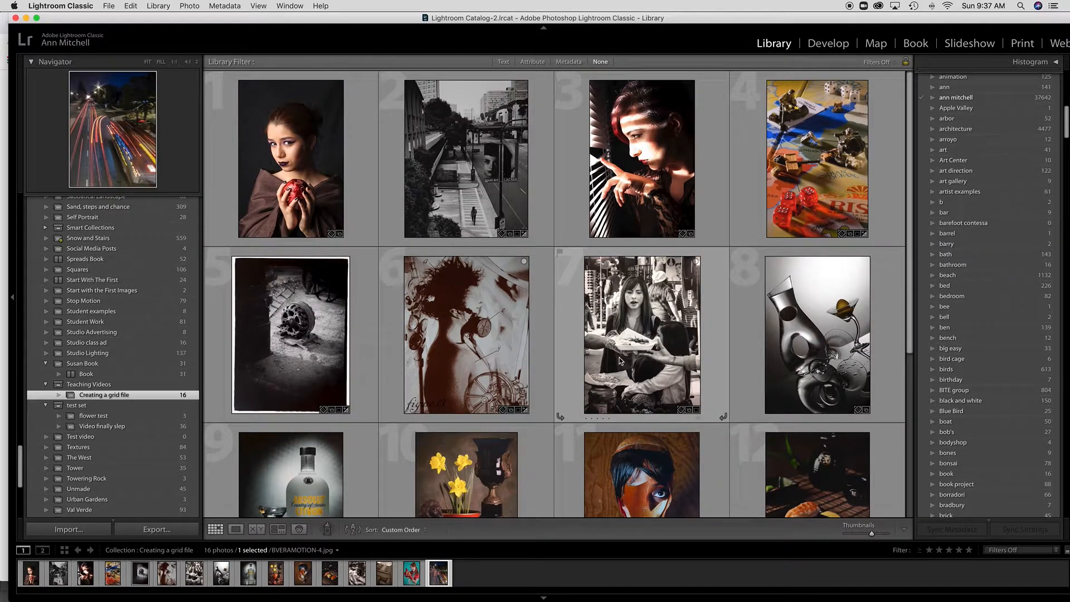
drag(644, 484, 591, 396)
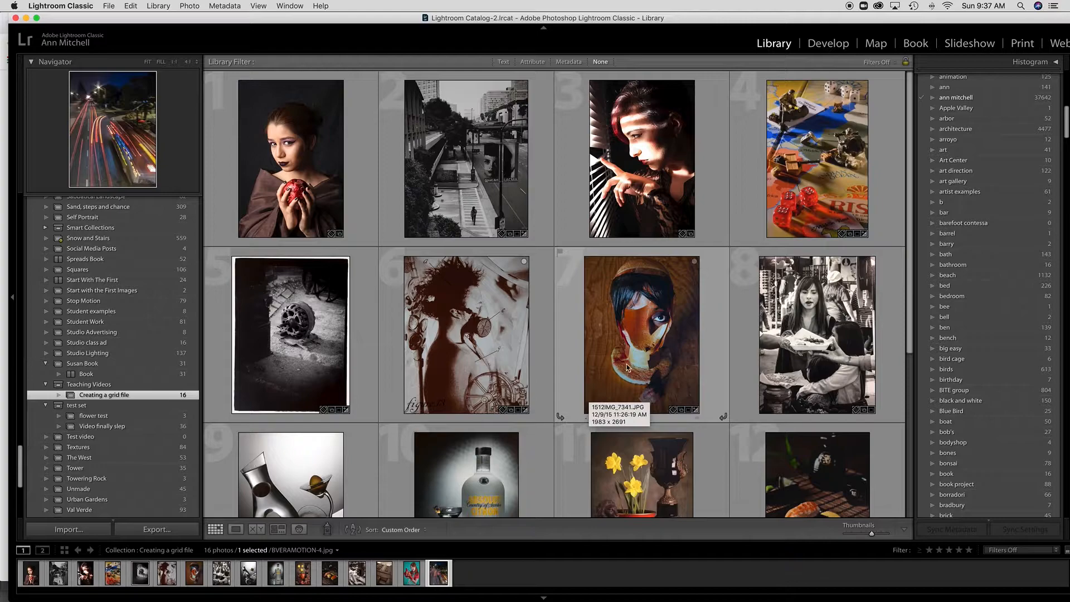
click(1023, 45)
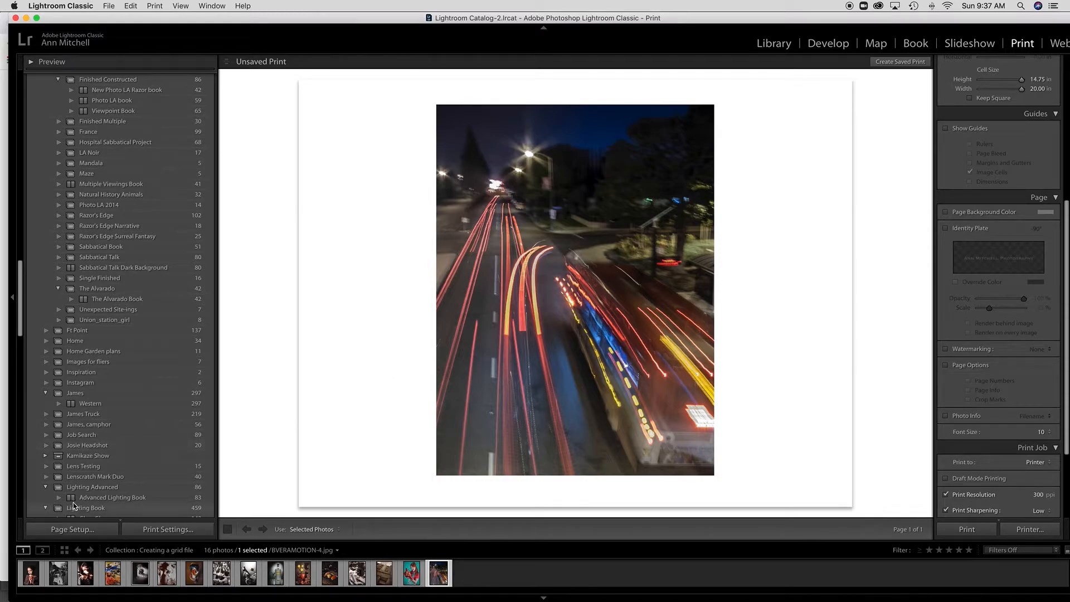
Add a new custom paper size in Page Setup's paper size manager.
click(76, 532)
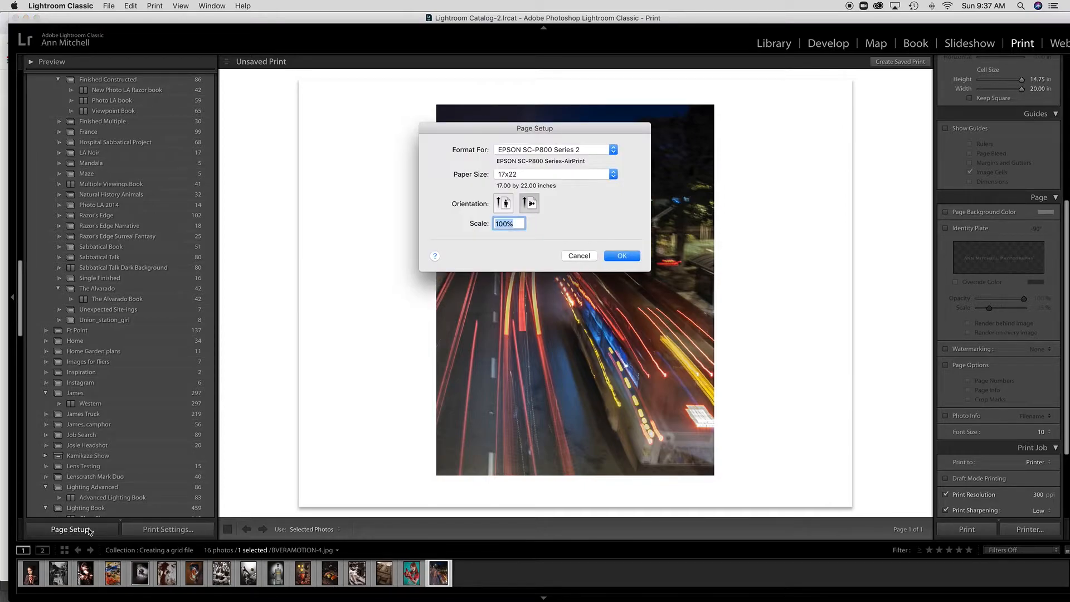
click(544, 173)
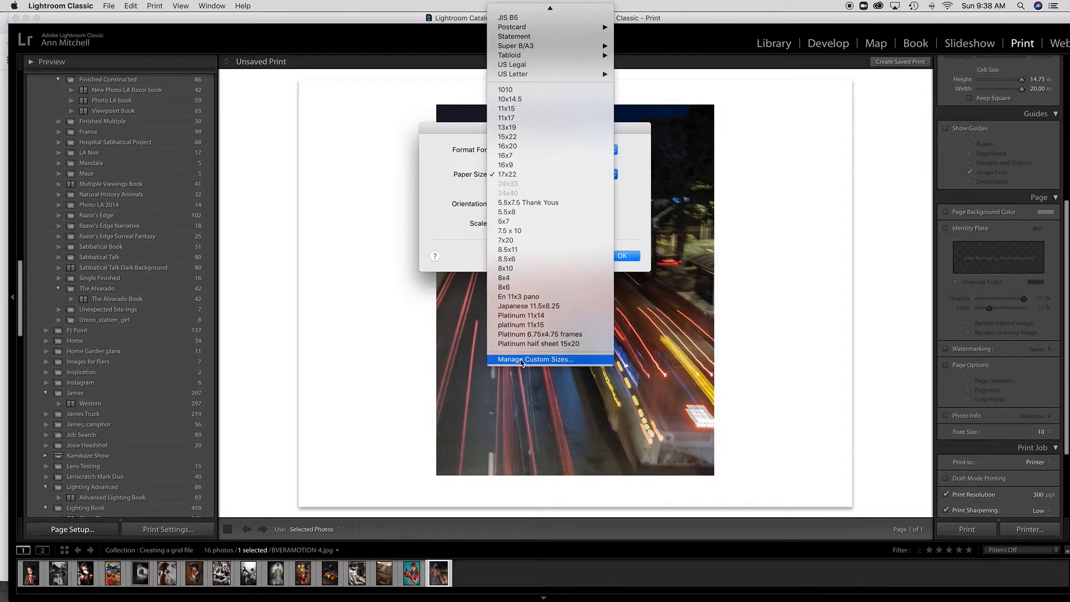
click(522, 359)
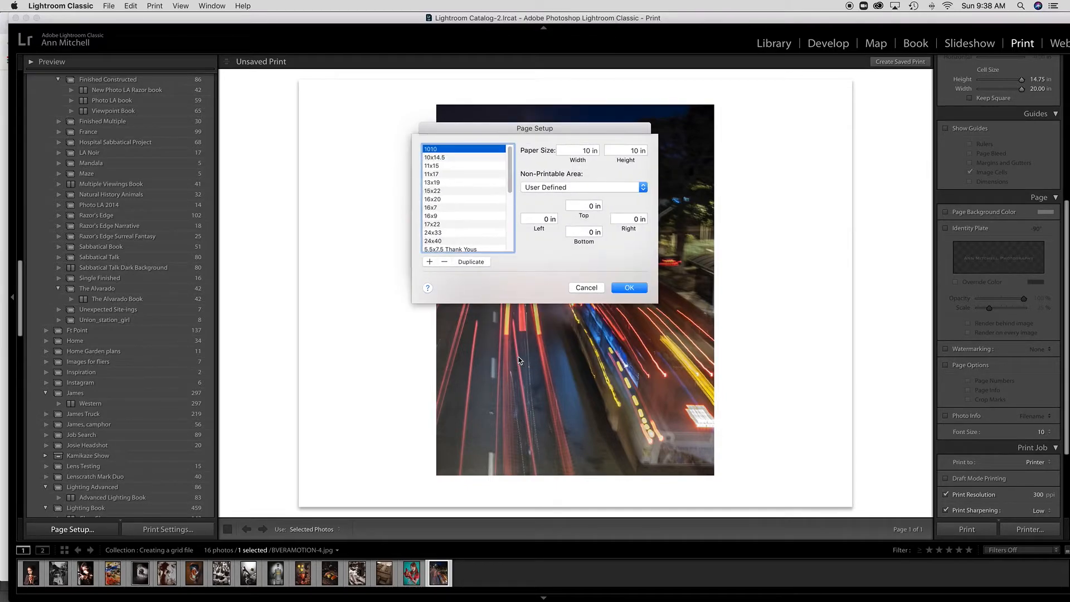
scroll(509, 195, down, 5)
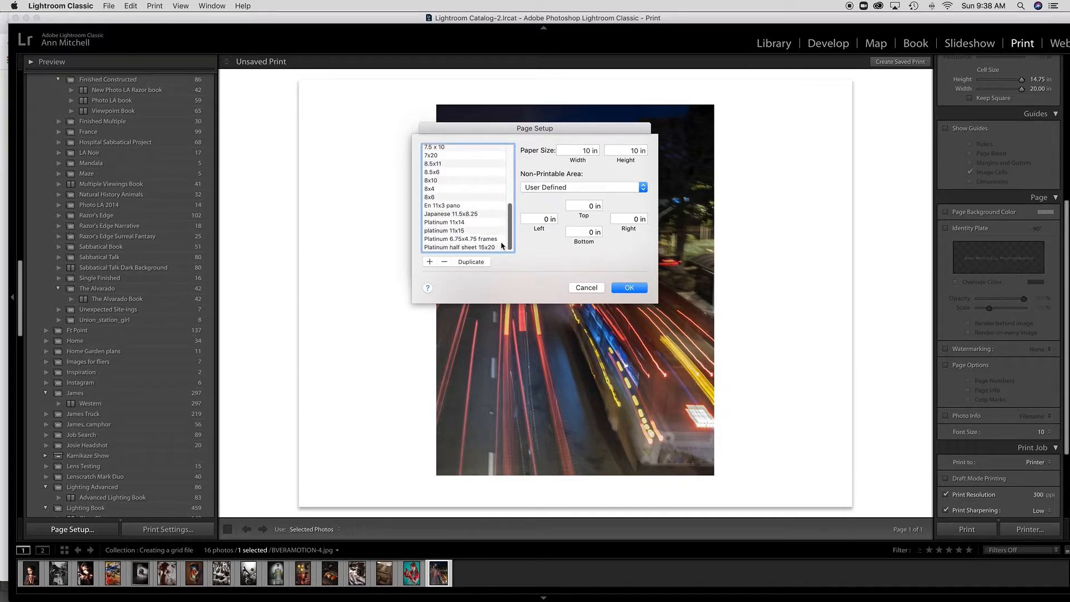
click(429, 262)
scroll(511, 236, down, 1)
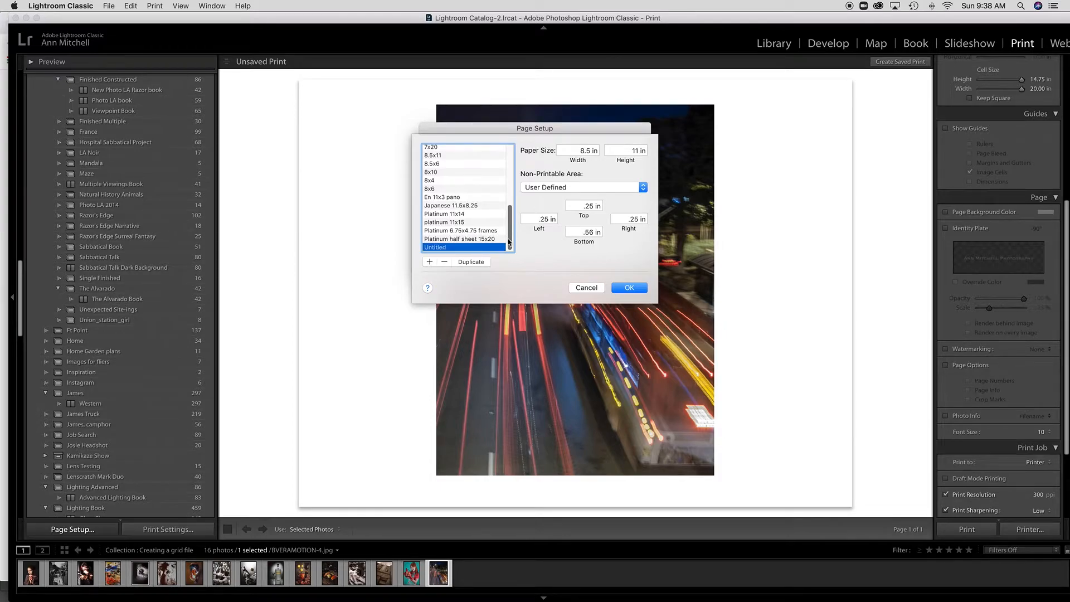
Define the custom size as 11x17, 11 by 17 inches with zero margins, in portrait orientation.
double_click(442, 247)
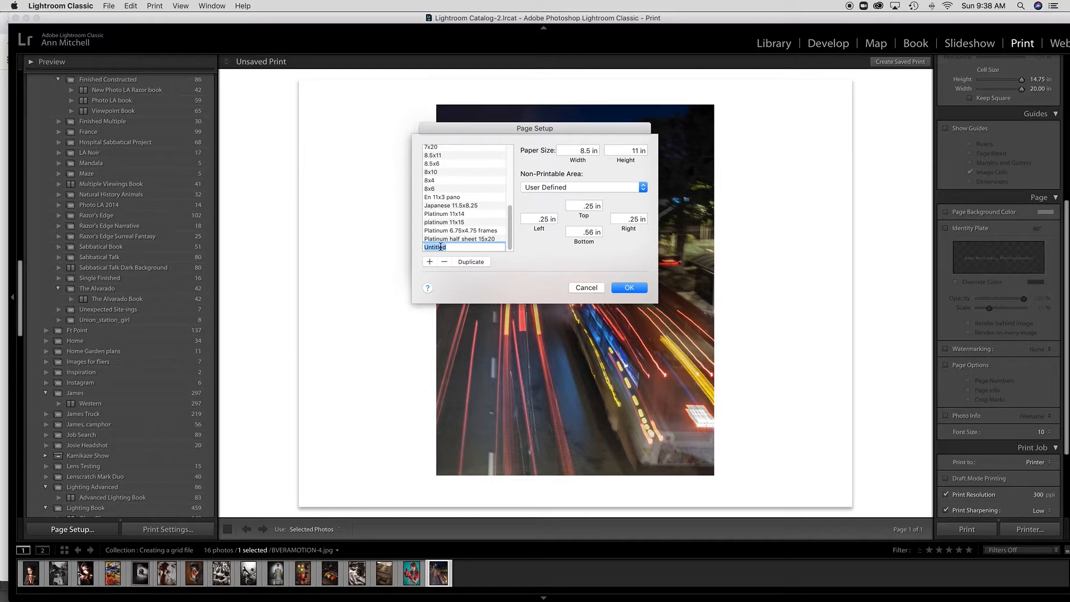
text(11x17)
key(Tab)
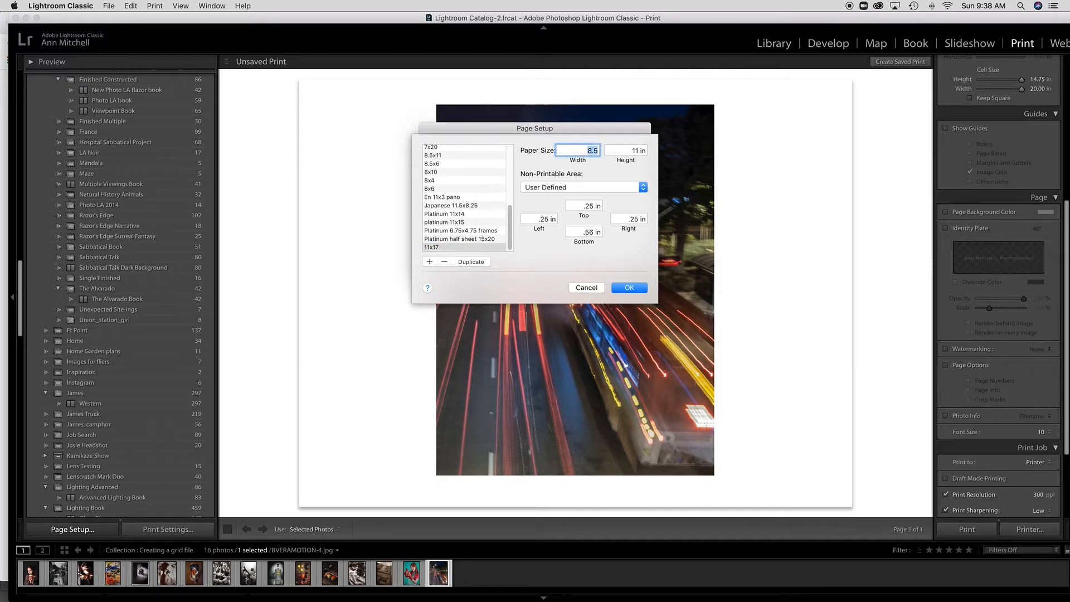
text(11)
key(Tab)
text(17)
key(Tab)
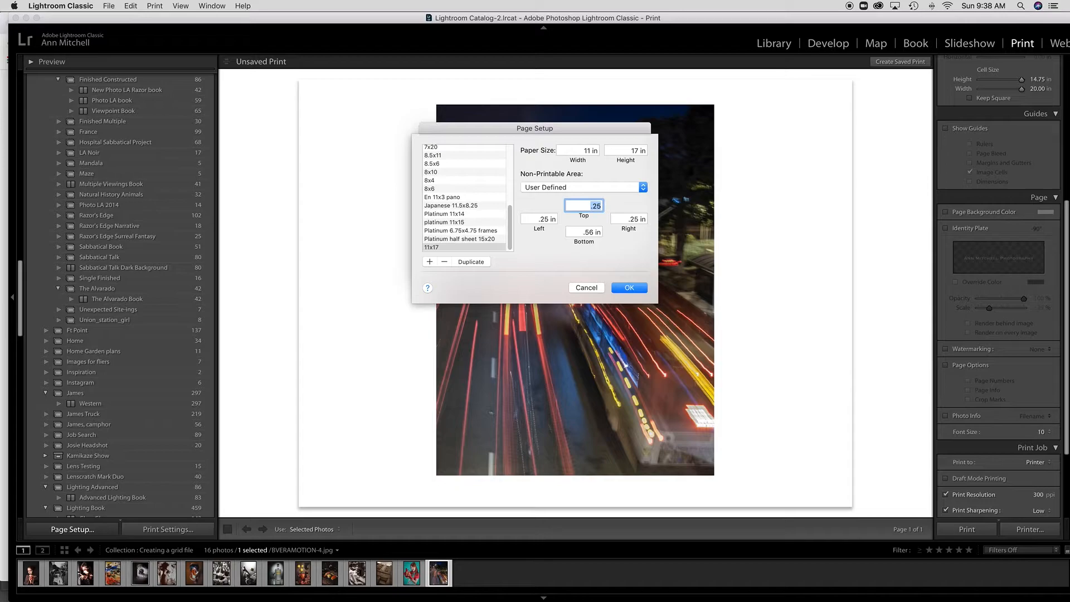
text(0)
key(Tab)
text(0)
key(Tab)
text(0)
key(Tab)
text(0)
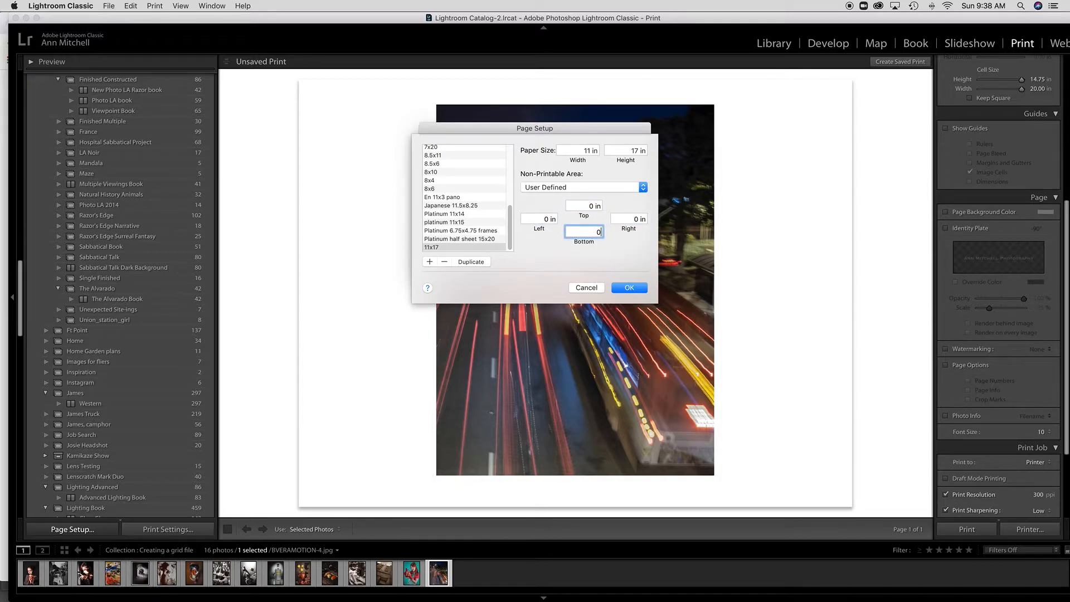
key(Return)
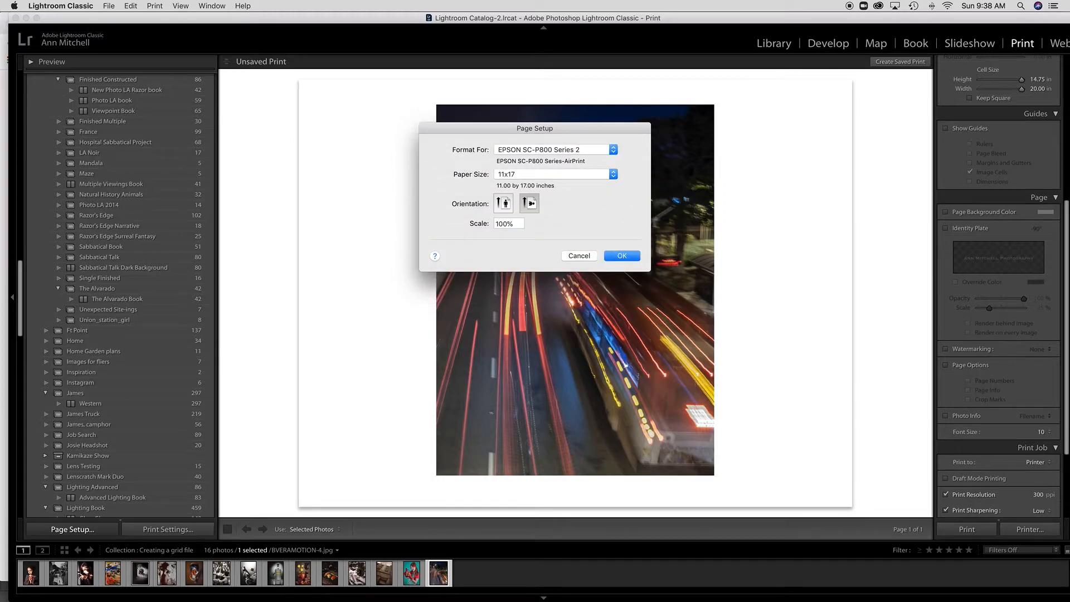
click(504, 203)
Confirm the page setup and print All Filmstrip Photos.
key(Return)
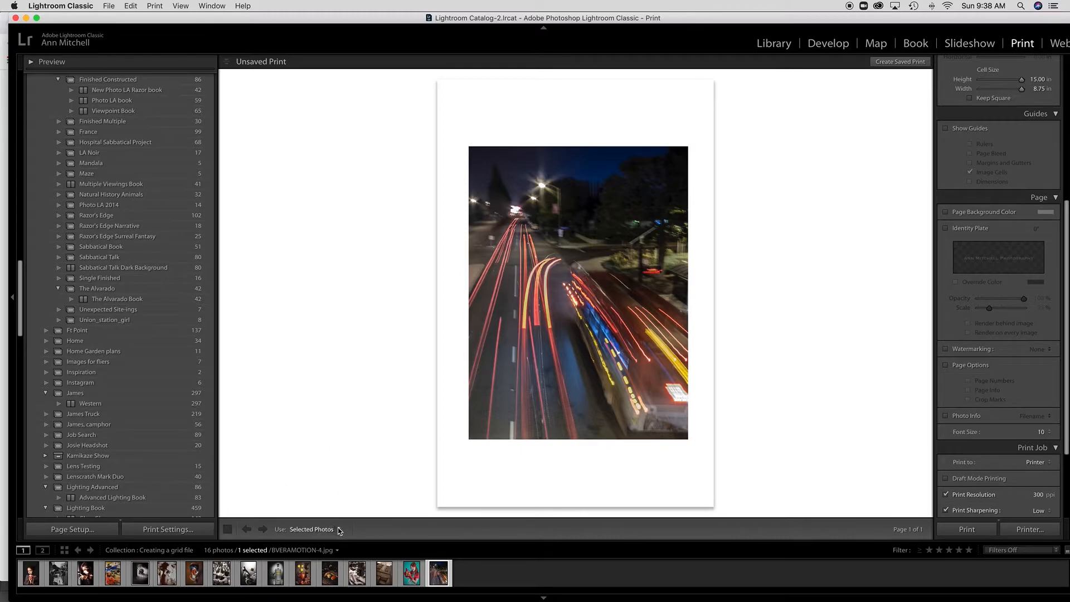
click(340, 530)
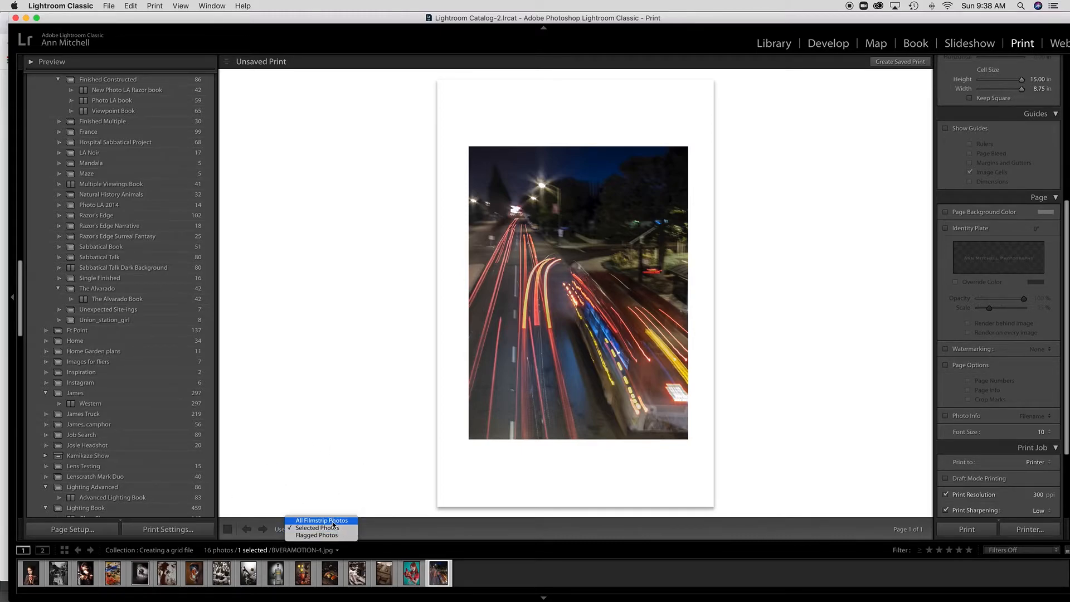
click(332, 522)
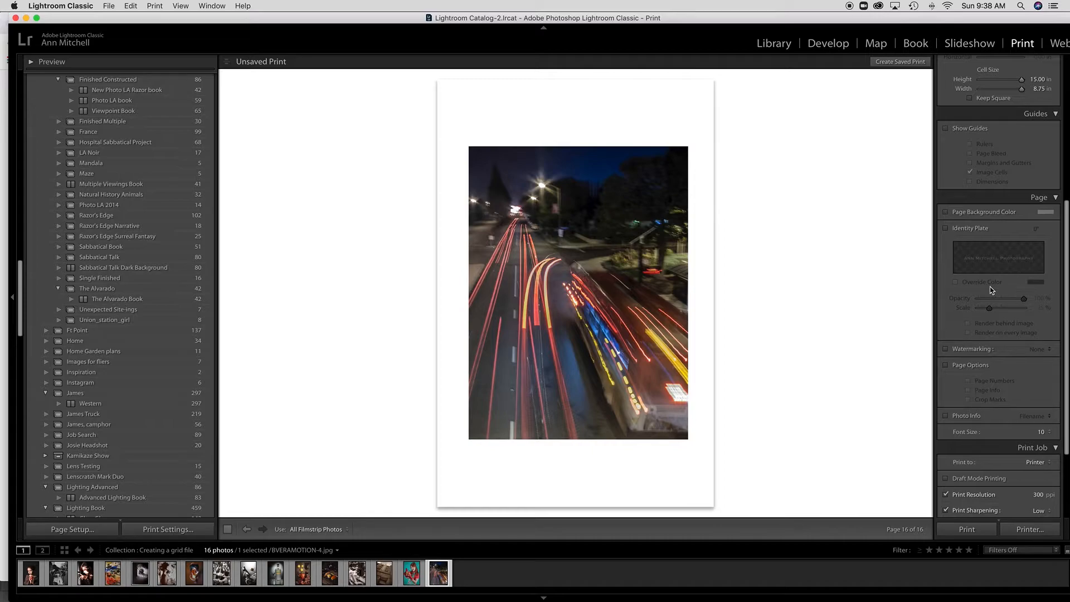
Set the page grid to 4 rows and 4 columns.
scroll(990, 289, up, 8)
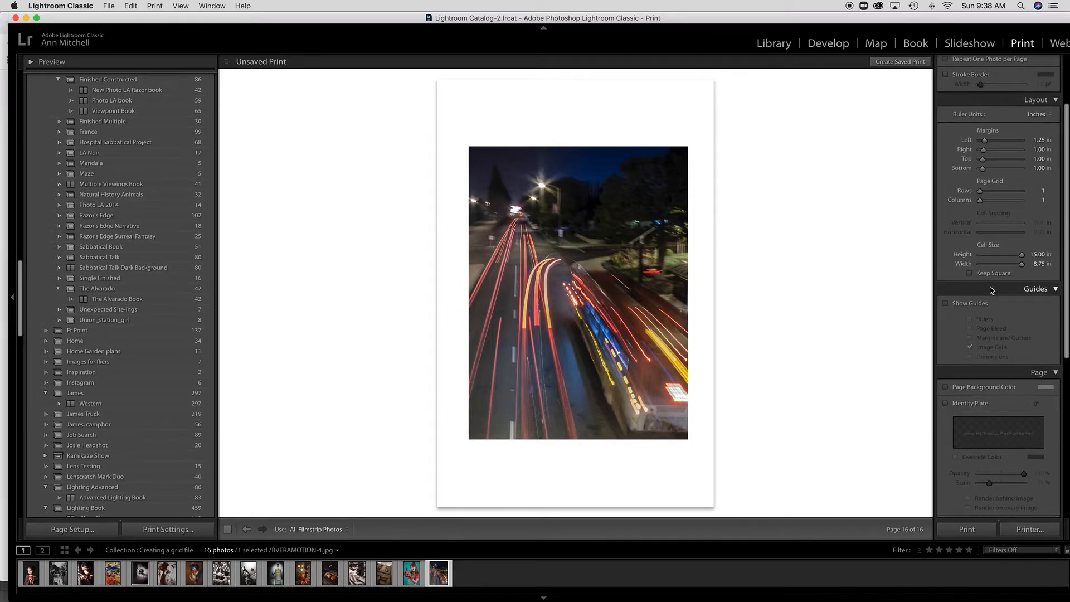
scroll(990, 289, up, 3)
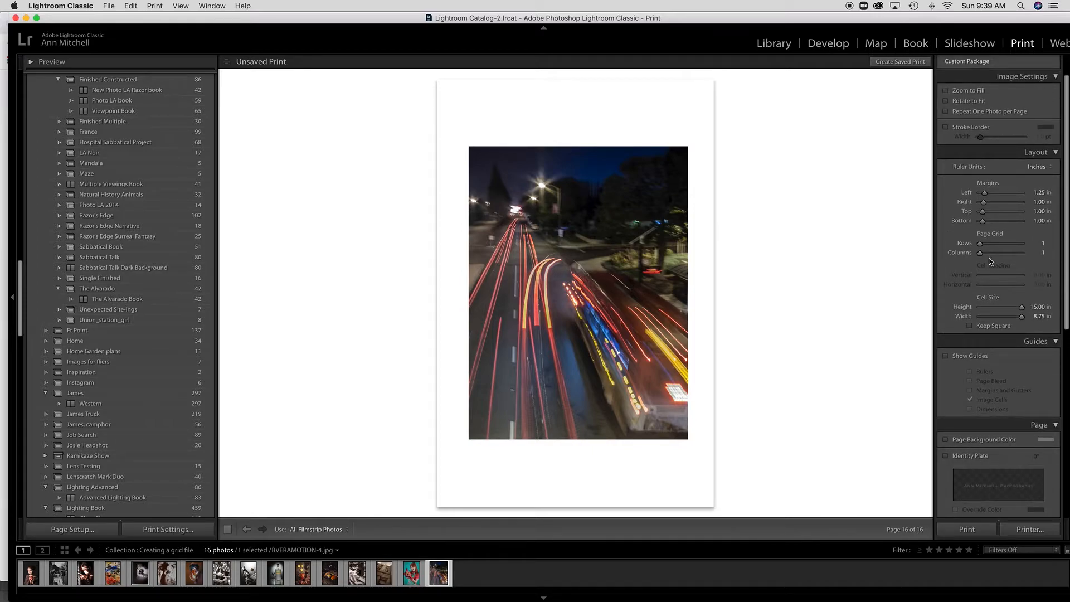
drag(981, 244, 988, 254)
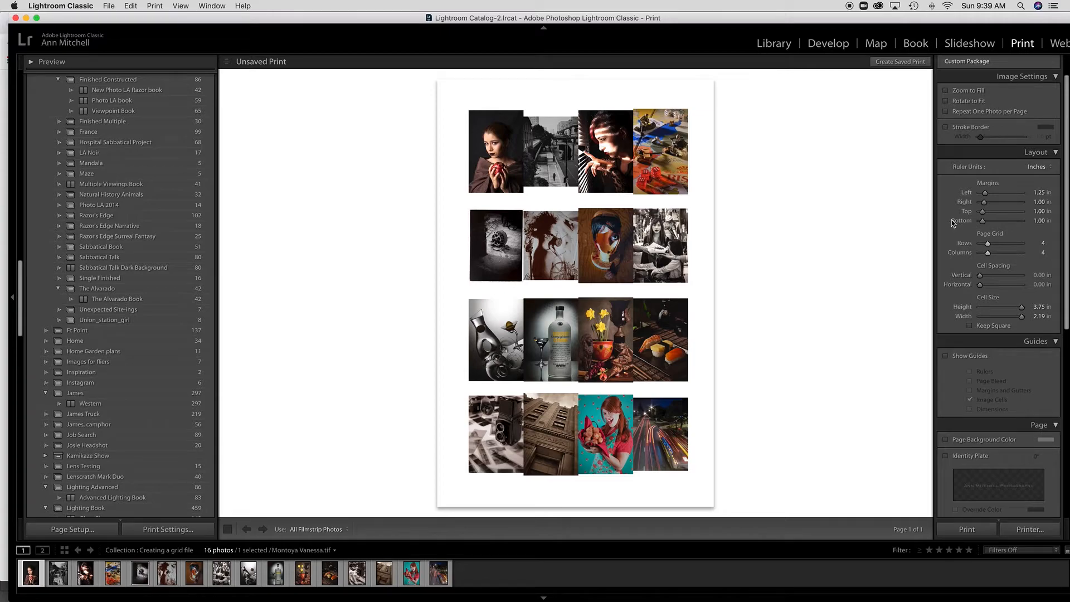
scroll(953, 223, up, 2)
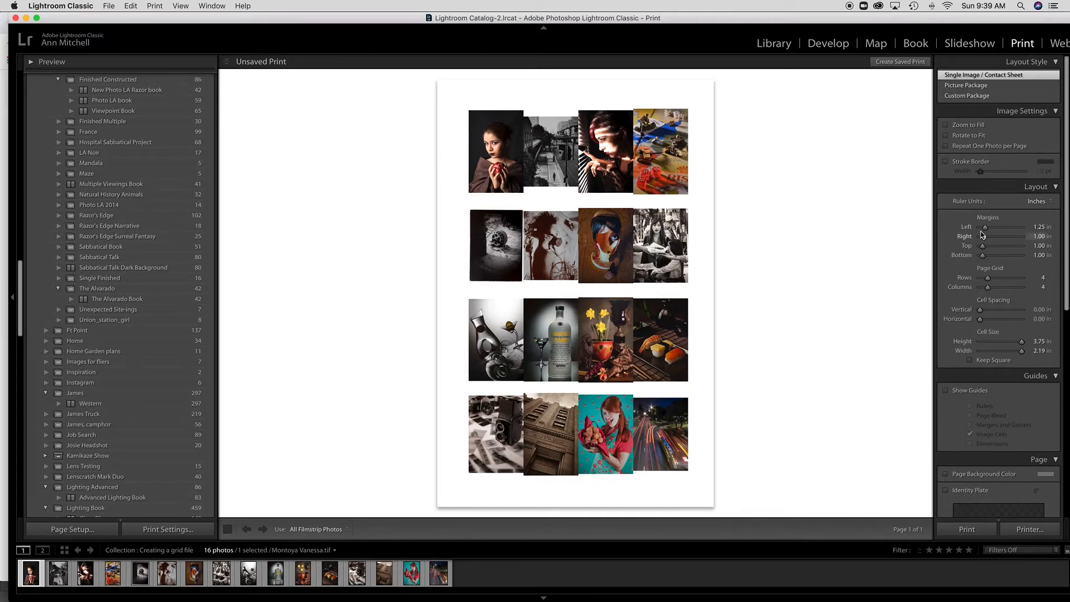
Set all page margins to 0 and turn on Zoom to Fill.
drag(986, 229, 974, 258)
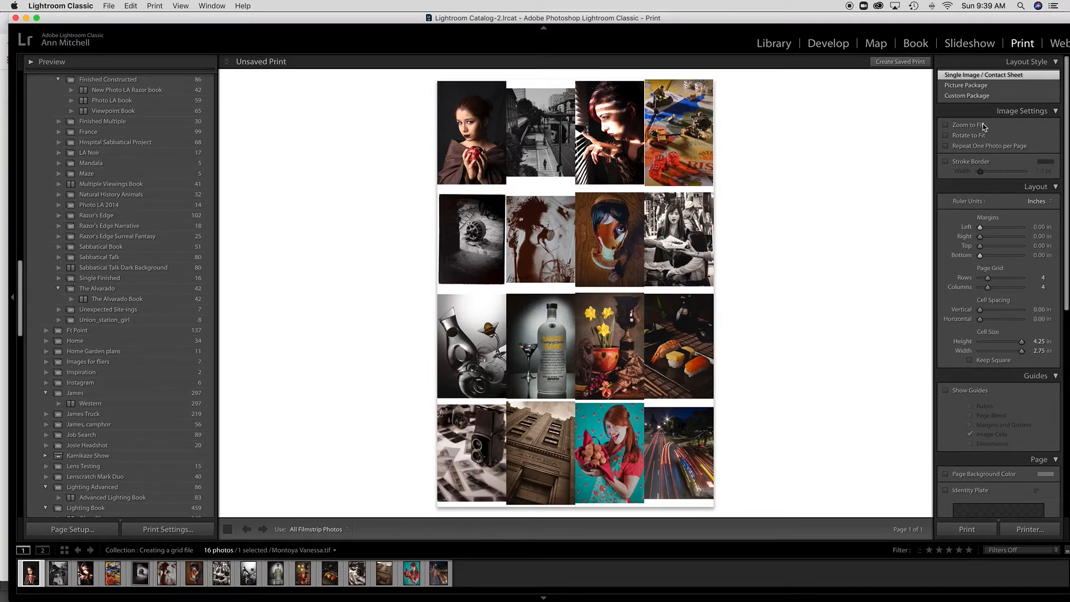
click(946, 126)
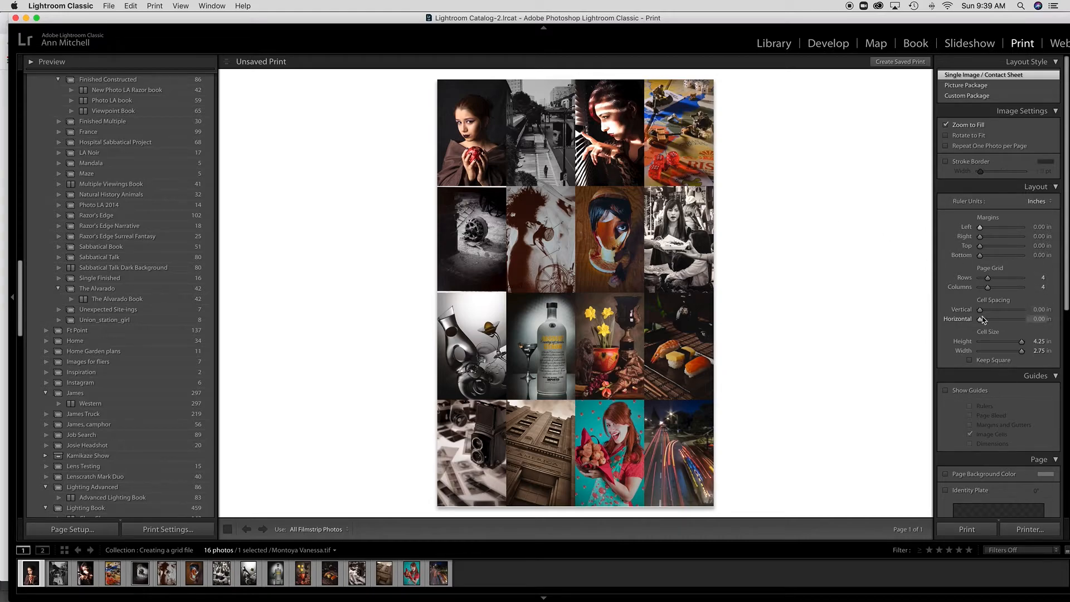
Set the vertical and horizontal cell spacing to 0.02 in.
click(1040, 310)
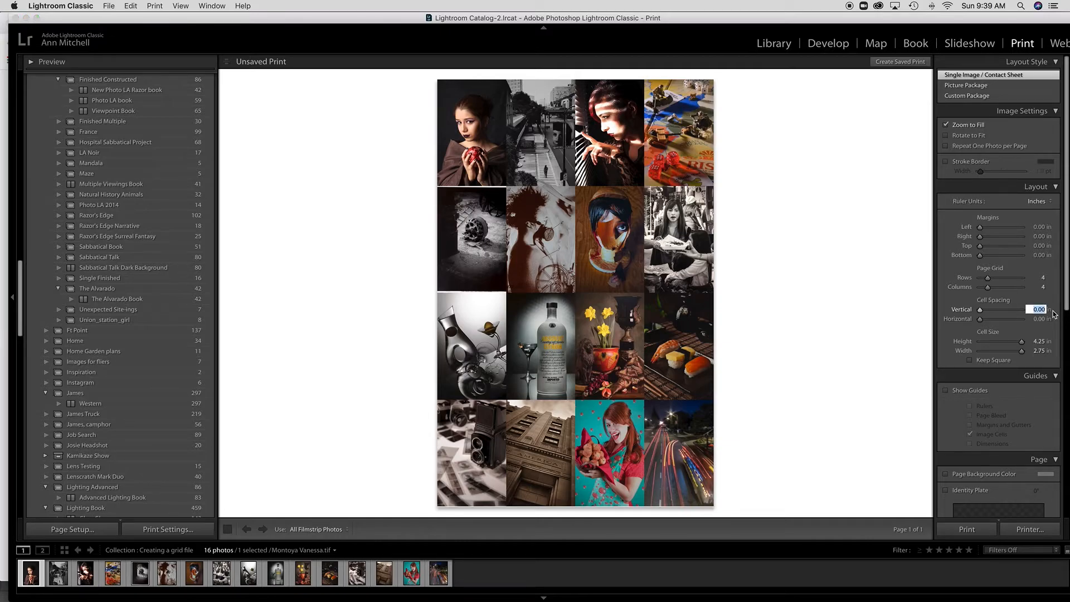
key(BackSpace)
text(.02)
key(Return)
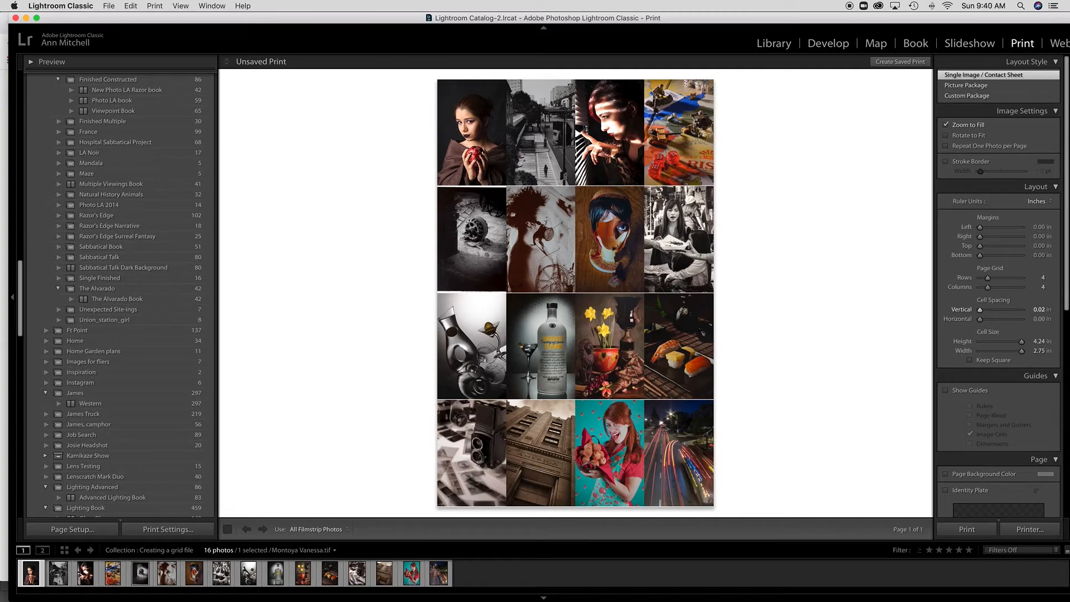
click(1039, 319)
text(.)
key(Return)
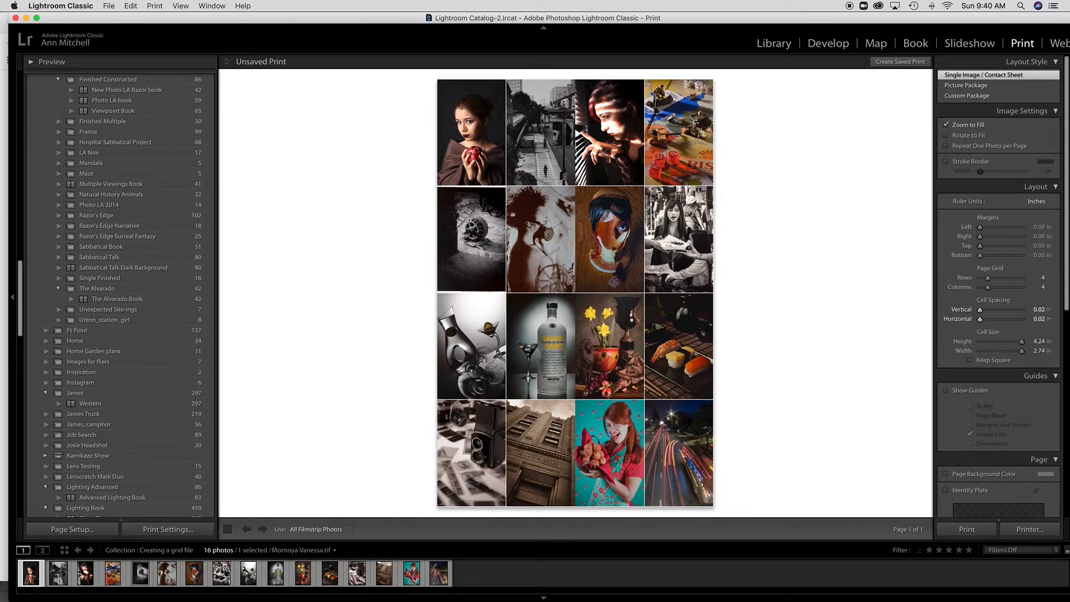
Change the cell spacing to 0.05 in for both rows and columns.
click(1039, 310)
text(.05)
key(Tab)
text(.0)
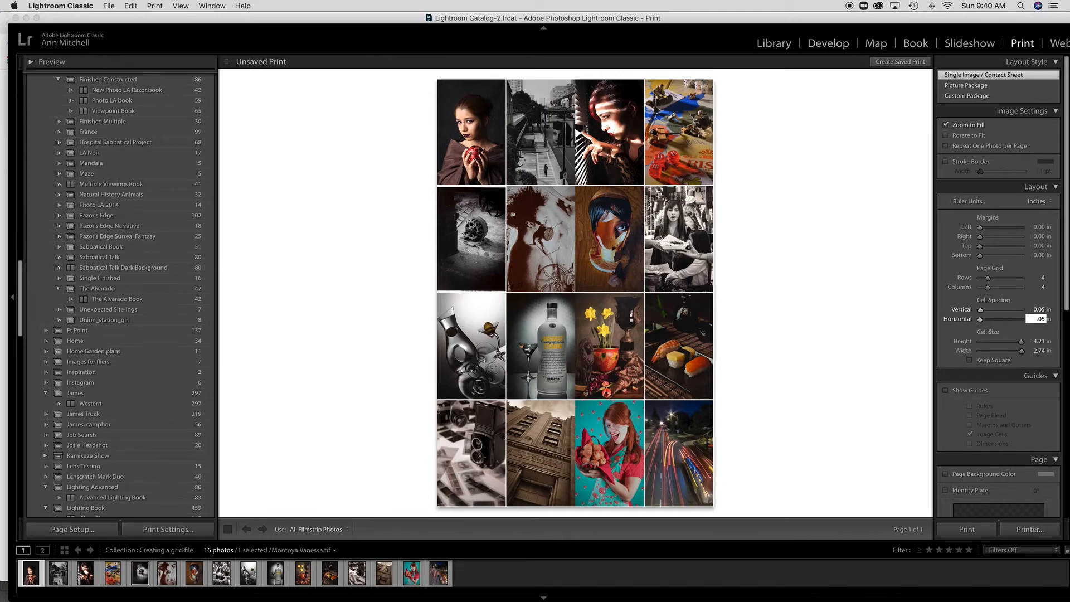
key(Return)
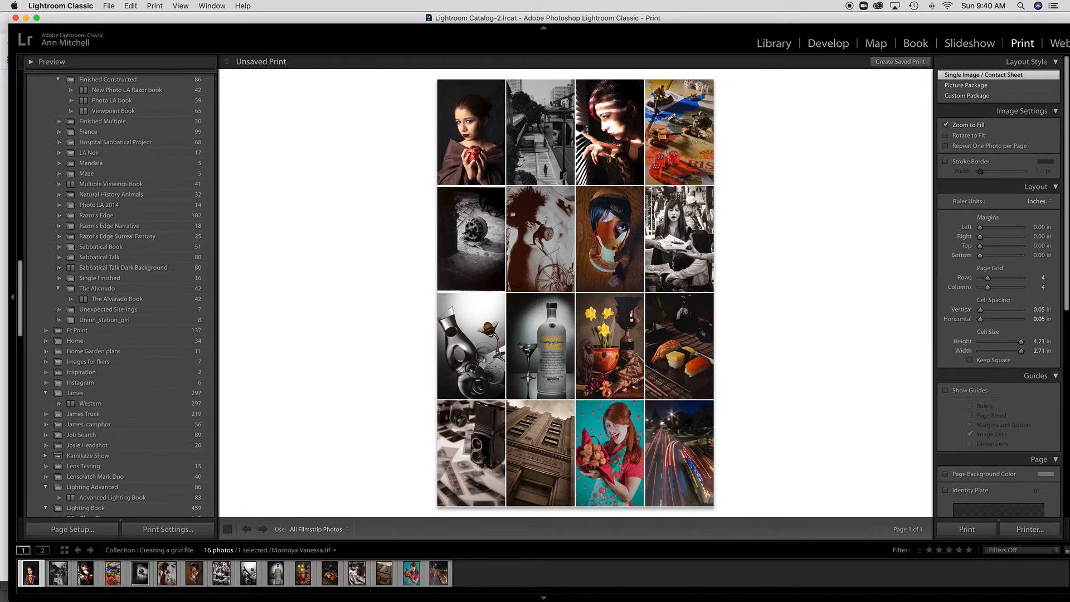
Move the building photo one place earlier in the filmstrip, then open the fifth photo in Develop.
click(384, 573)
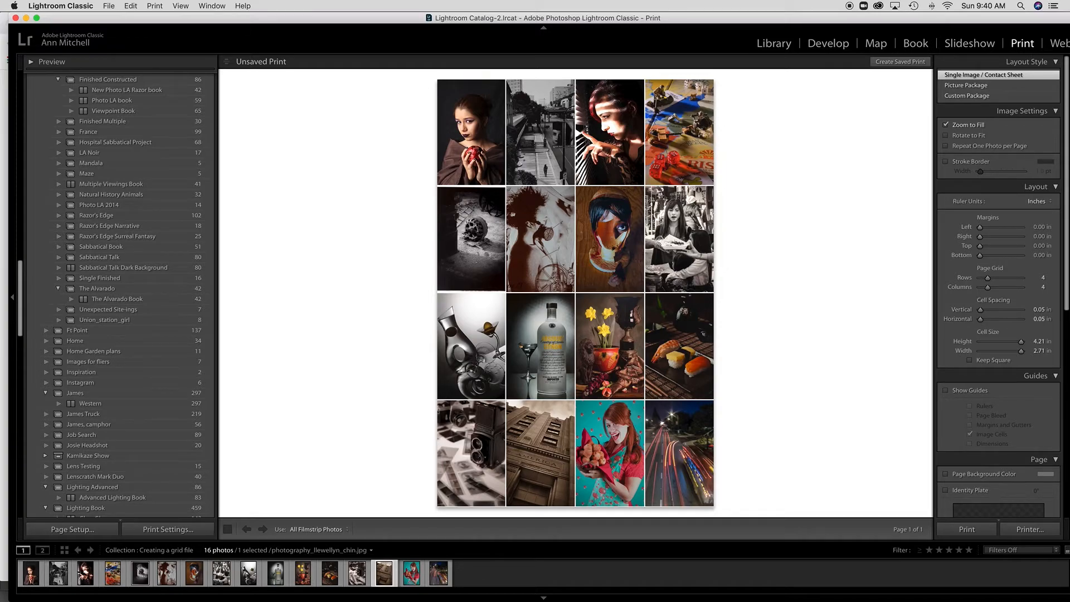
drag(391, 541, 390, 525)
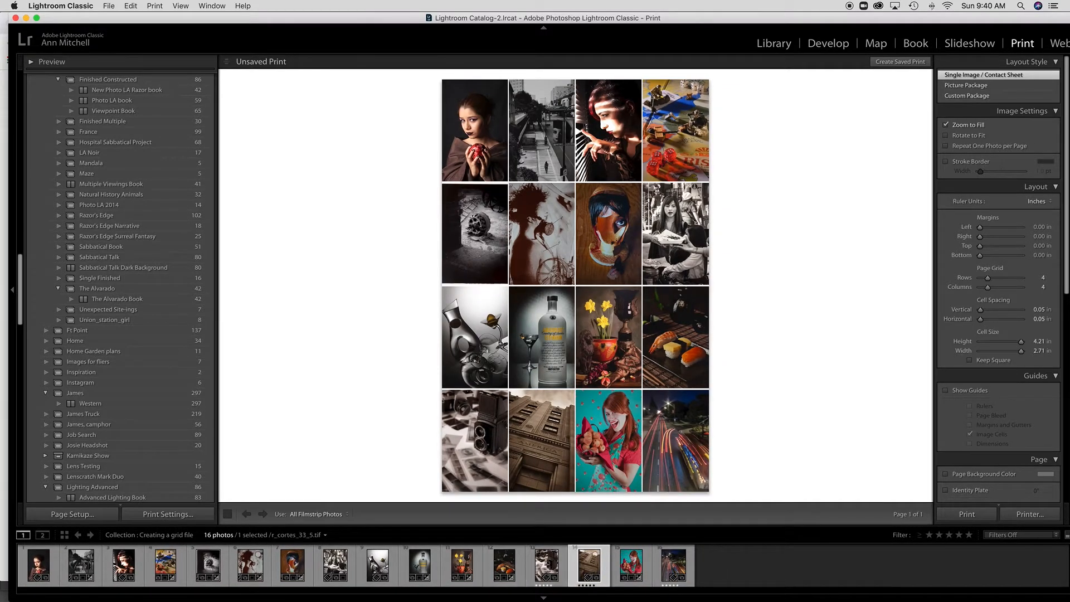
drag(589, 565, 546, 566)
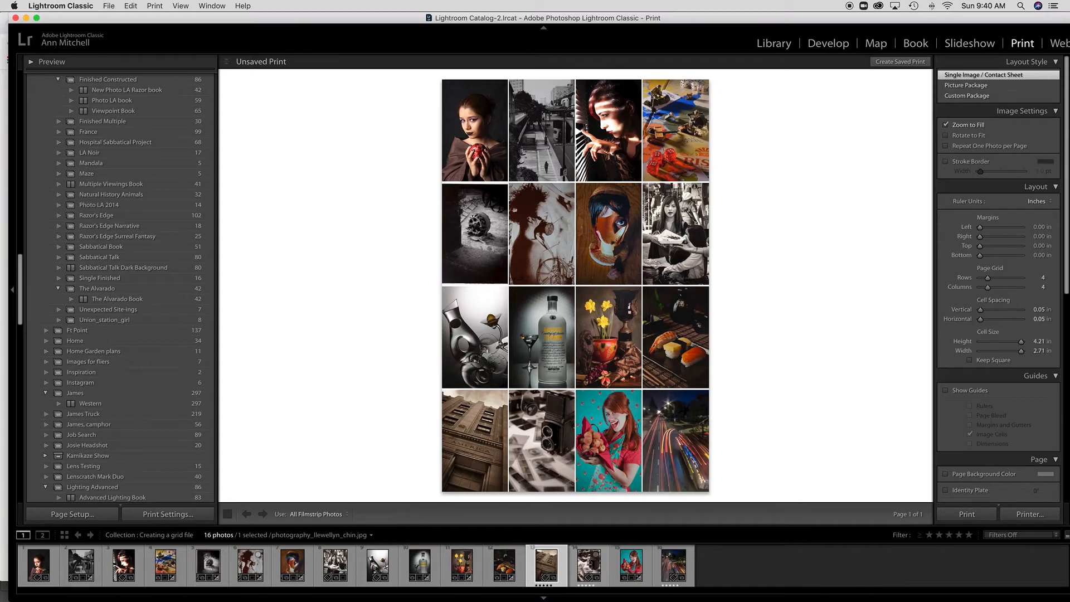
click(208, 565)
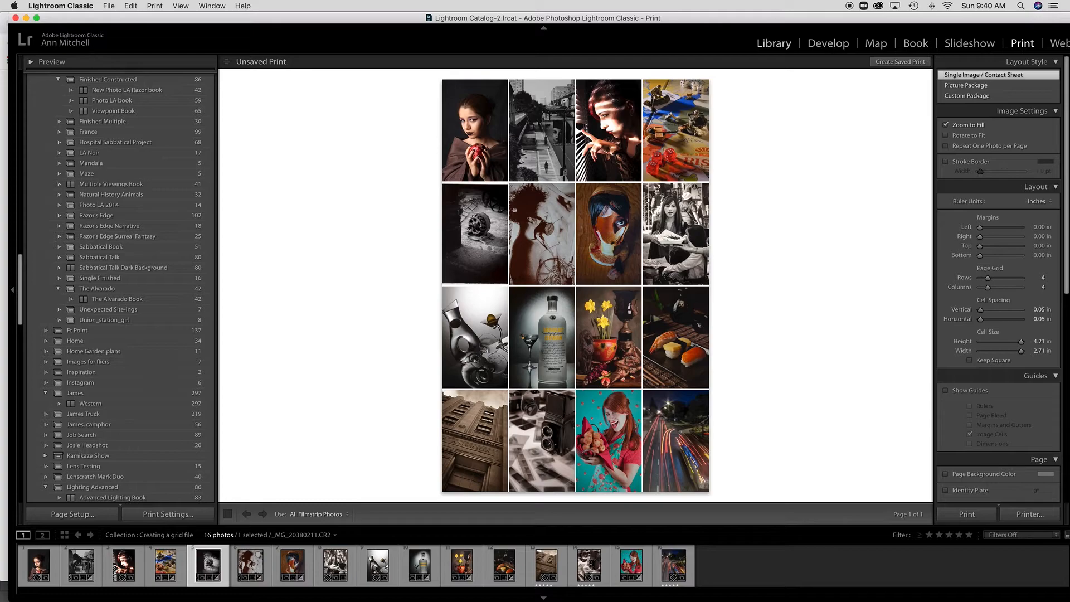
click(829, 43)
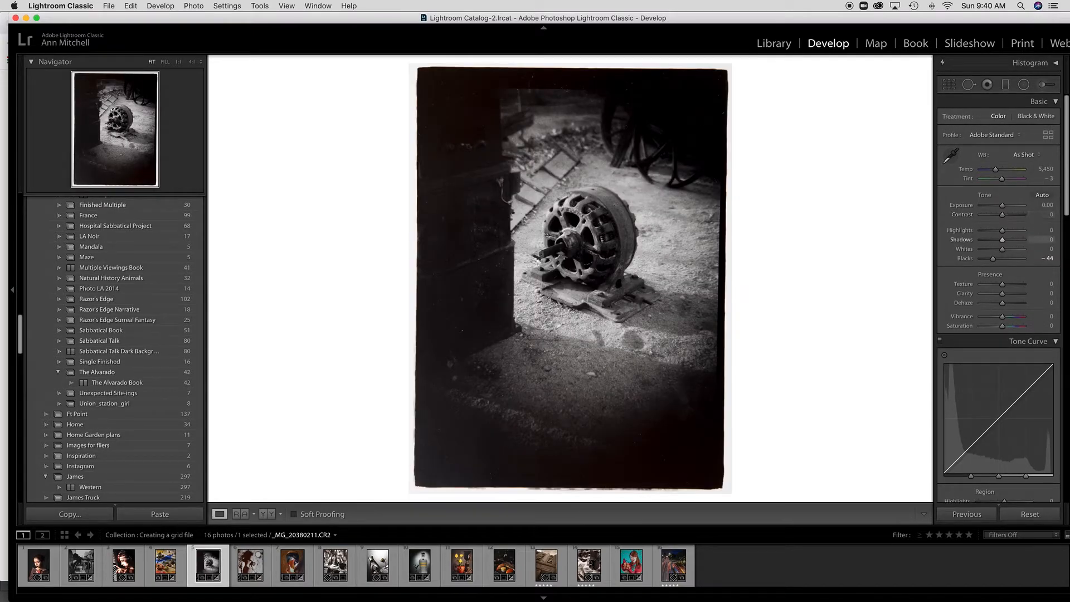
Lift the motor photo's shadows and crop off its white left and bottom edges.
drag(1003, 240, 1004, 240)
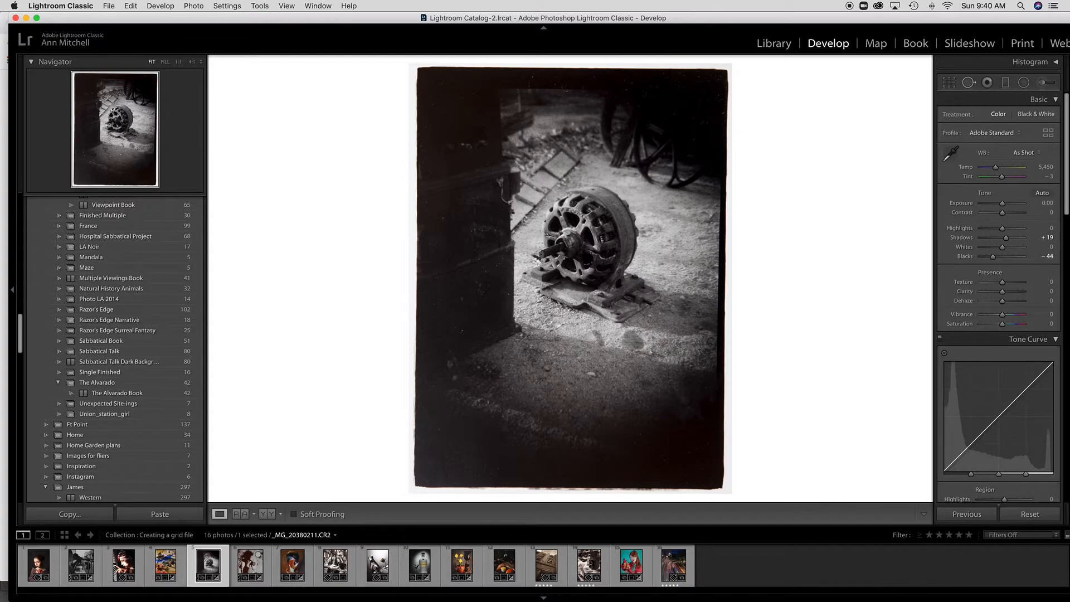
click(949, 82)
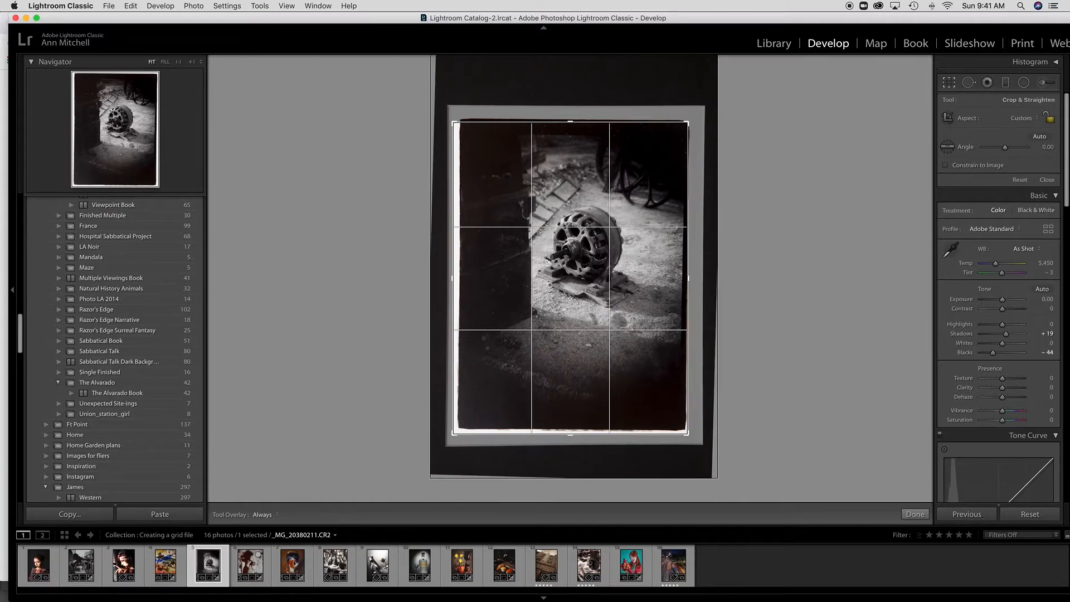
drag(454, 434, 457, 431)
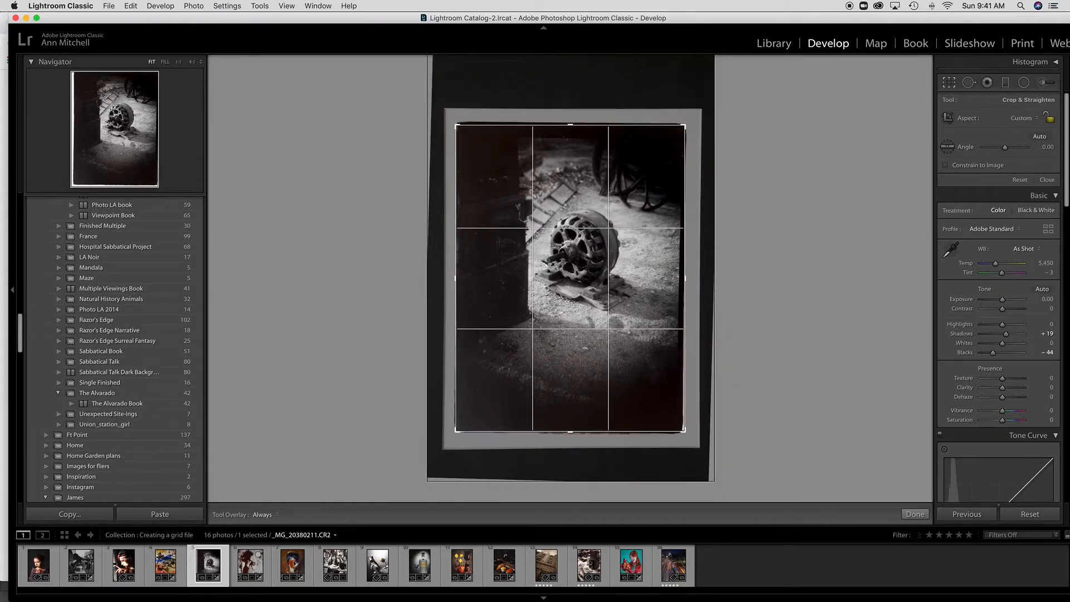
click(1022, 43)
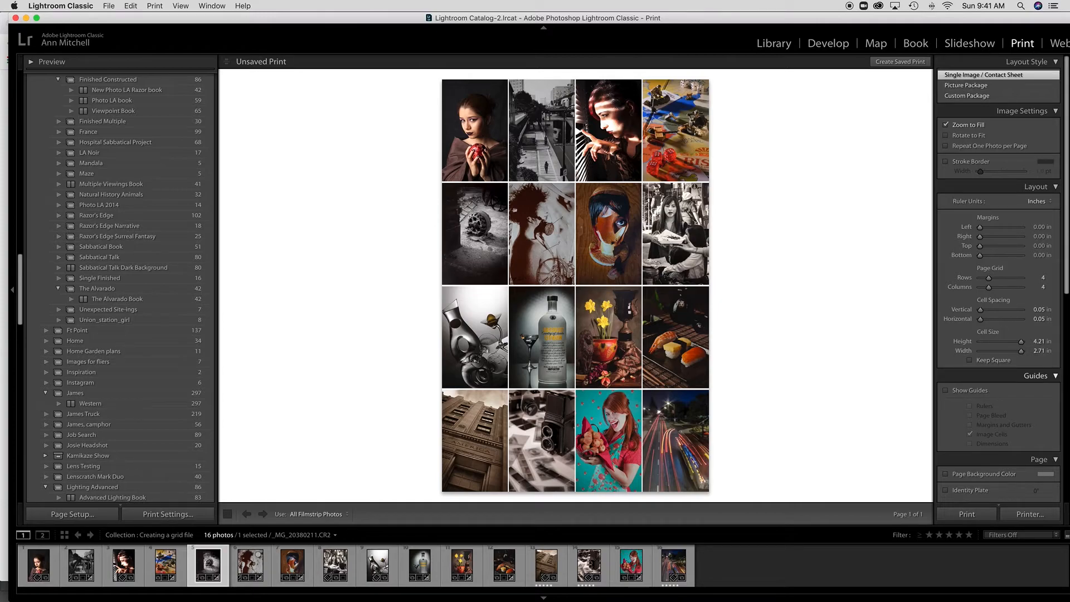
scroll(998, 279, down, 10)
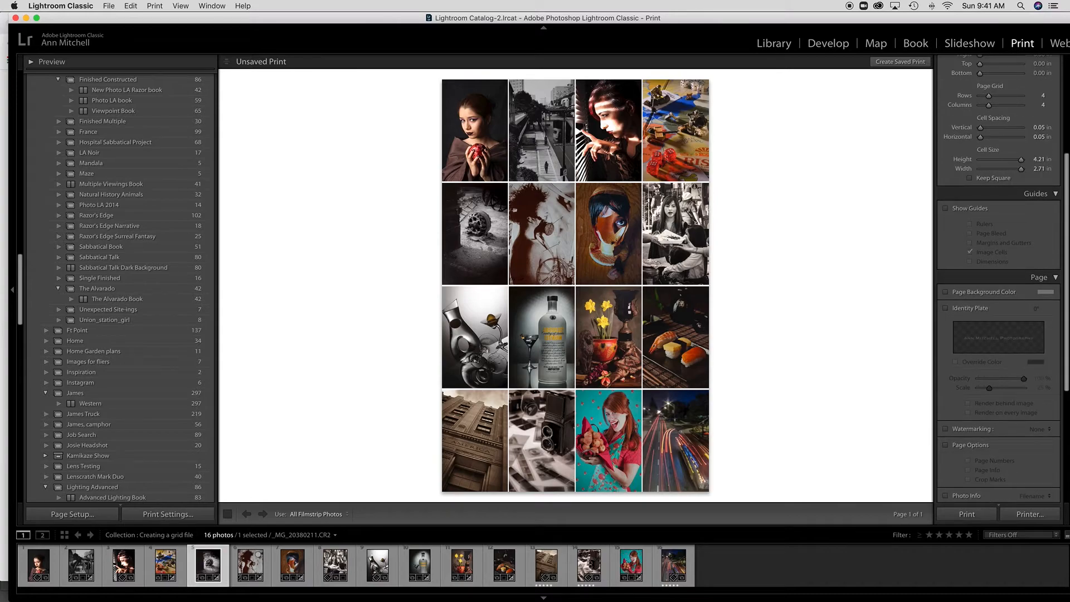
Output the print job as a JPEG file at 72 ppi resolution.
scroll(998, 278, down, 3)
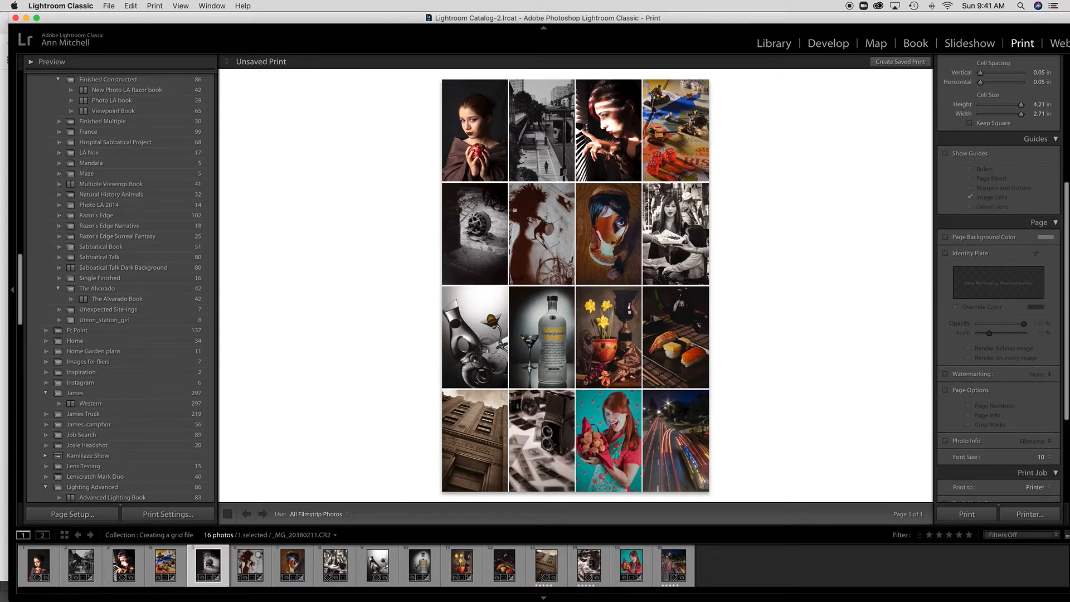
scroll(998, 279, down, 4)
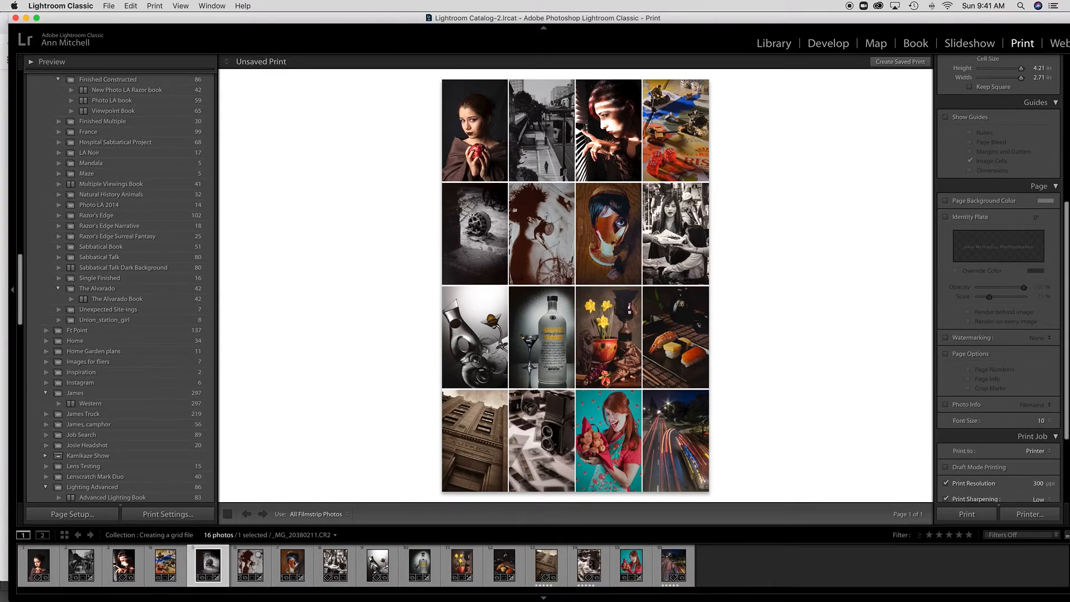
scroll(998, 290, down, 3)
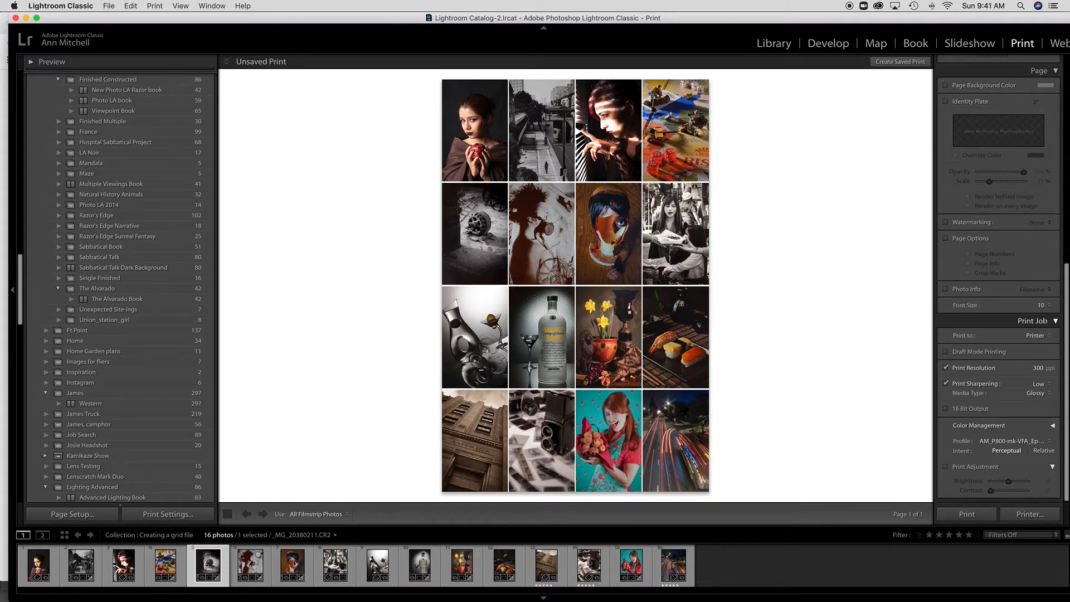
click(1035, 335)
click(1044, 343)
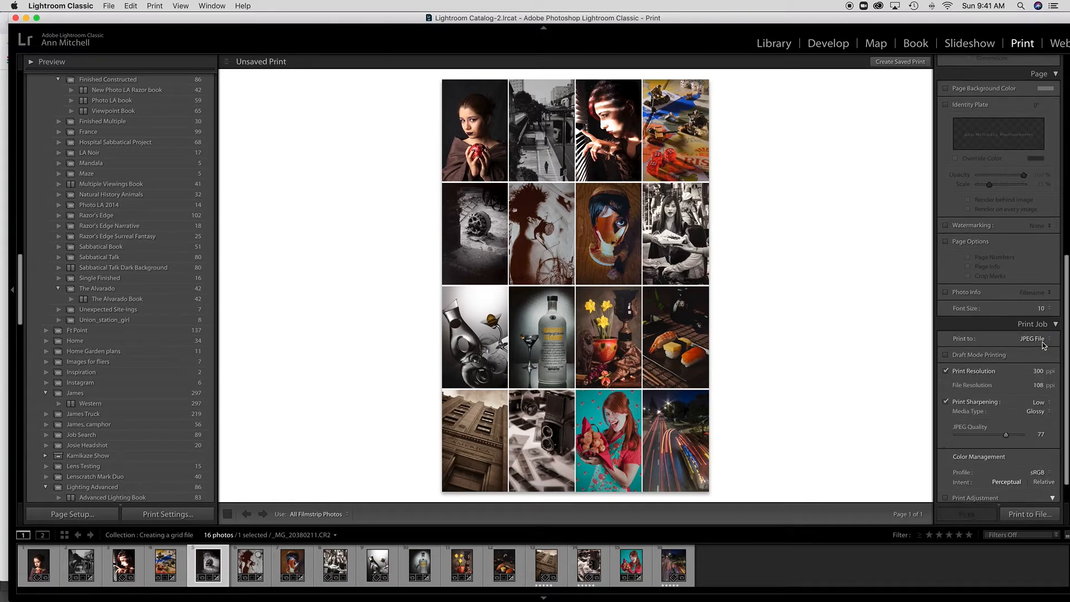
scroll(1031, 359, down, 3)
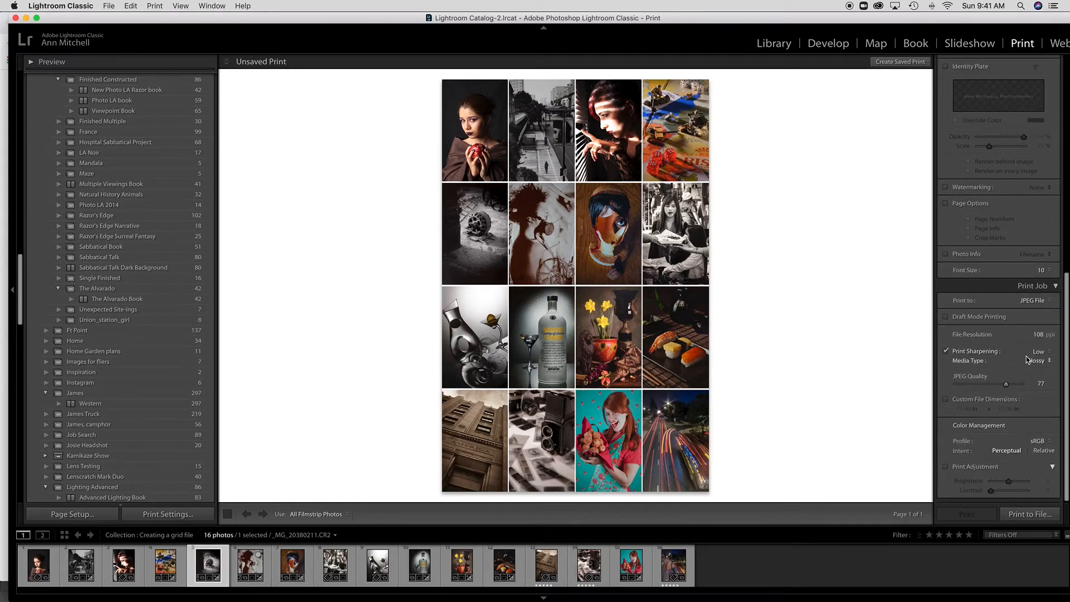
click(1037, 334)
click(1038, 335)
text(72)
Keep Glossy media, raise JPEG quality to 100, keep the sRGB profile, and print to file.
click(1032, 362)
click(1026, 360)
drag(1006, 388, 1024, 389)
click(1045, 445)
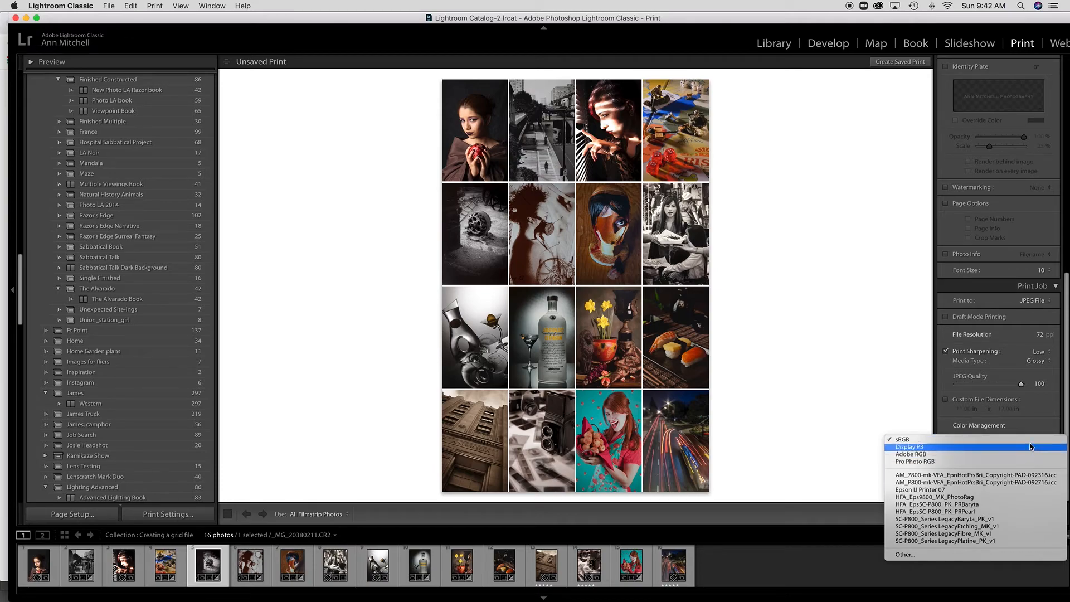
click(1030, 440)
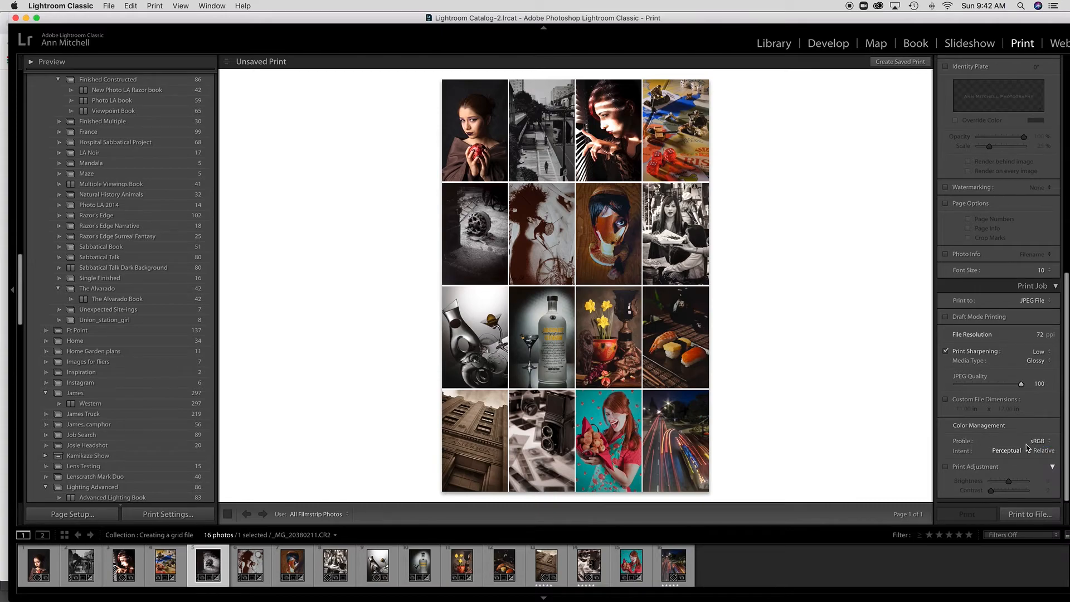
click(1024, 515)
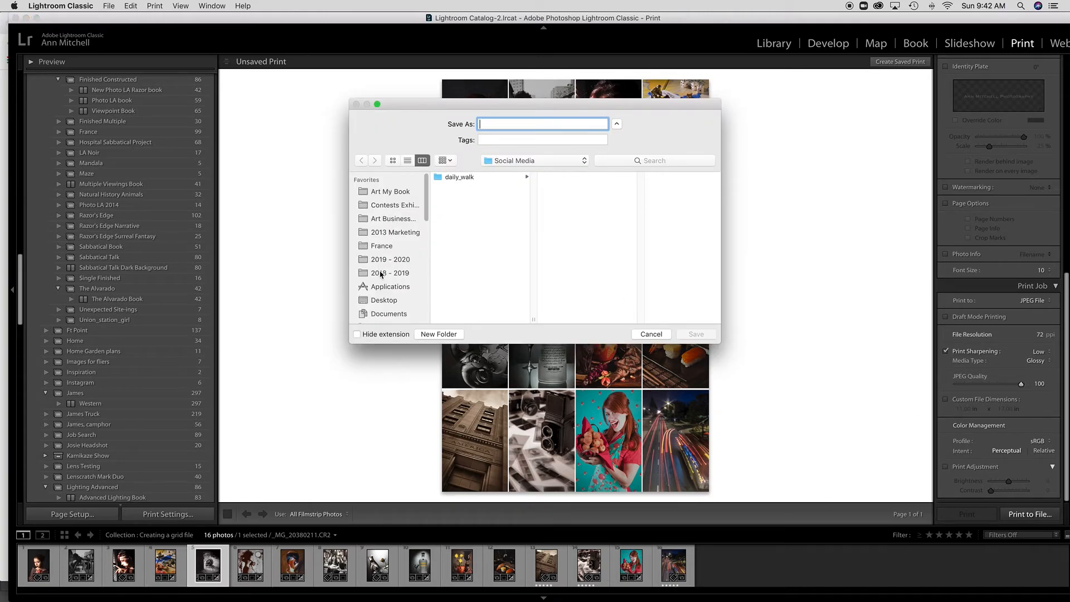
Save the JPEG to the Desktop under a typed file name, then open Finder to check it.
click(385, 300)
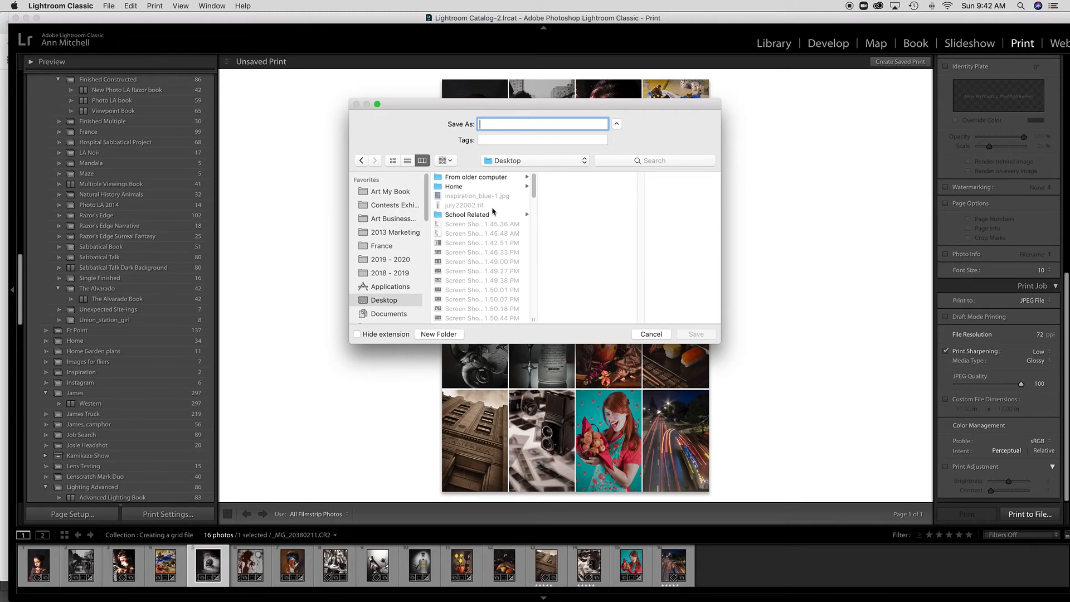
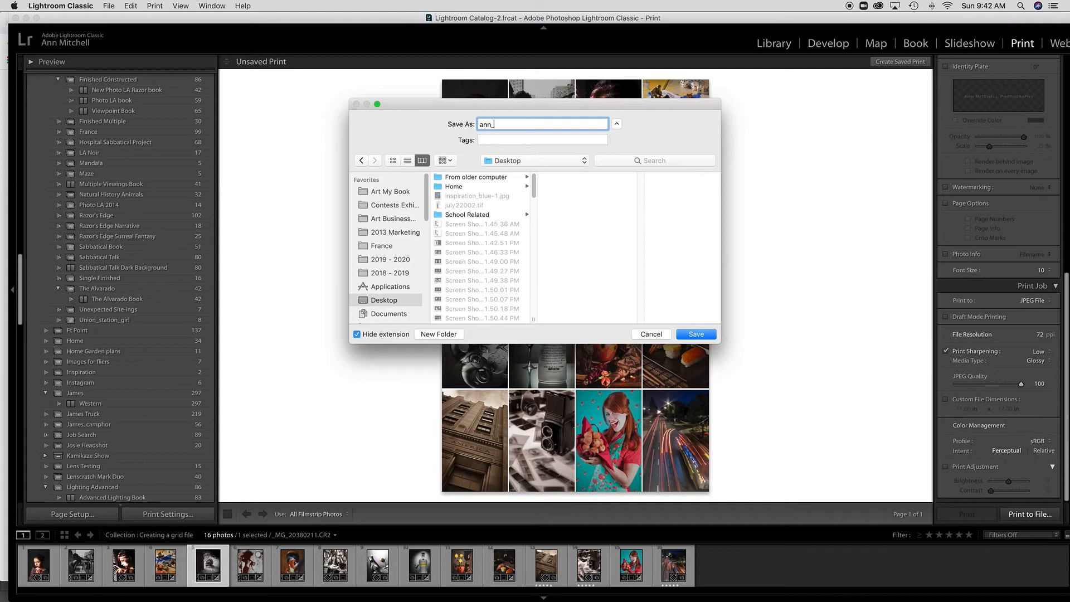
key(Return)
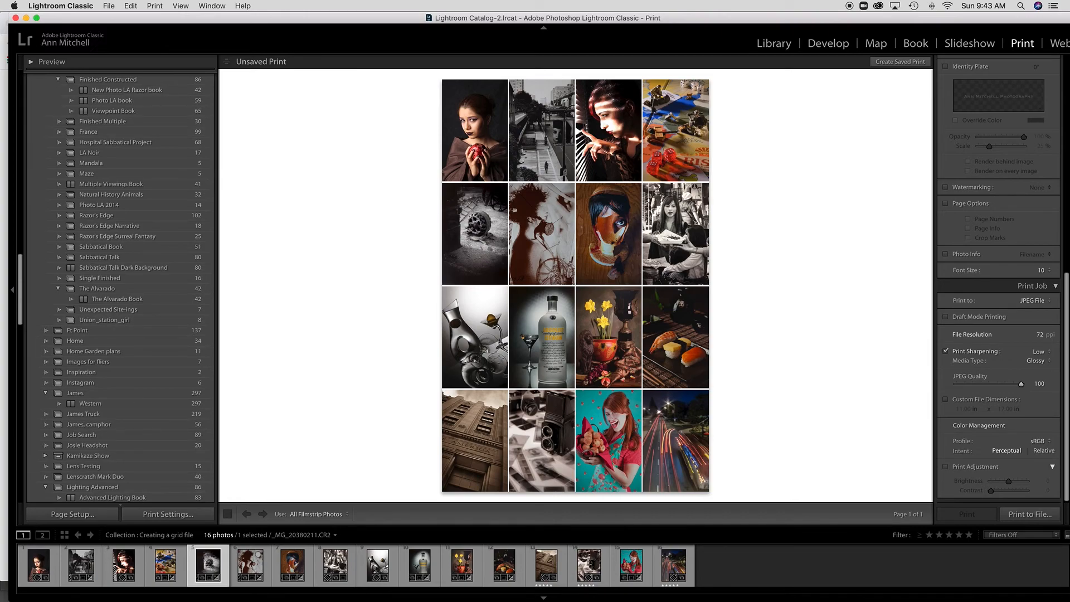
mouse_move(59, 600)
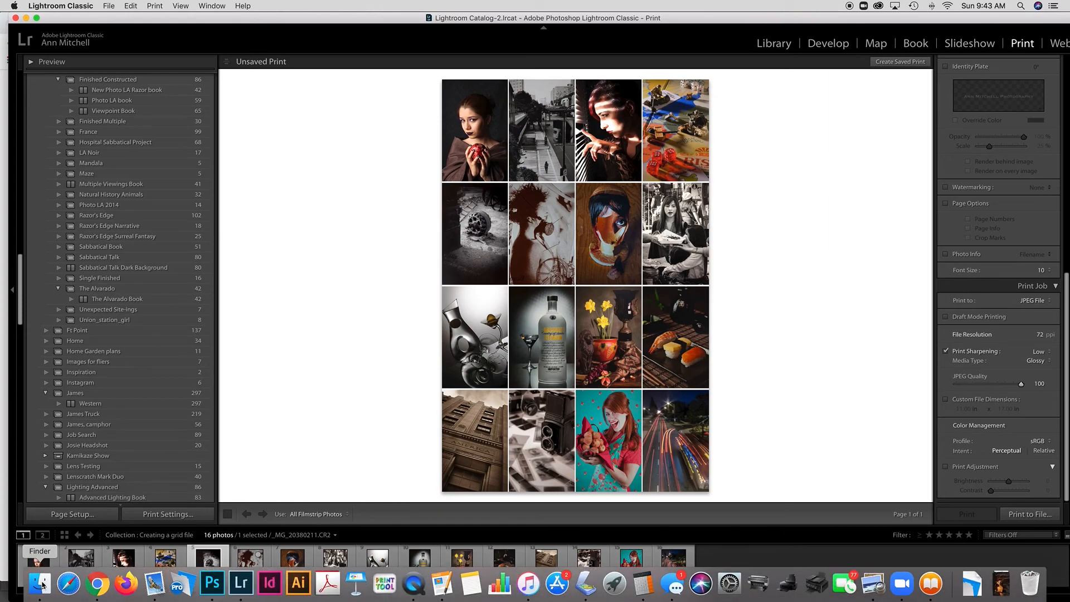
click(41, 584)
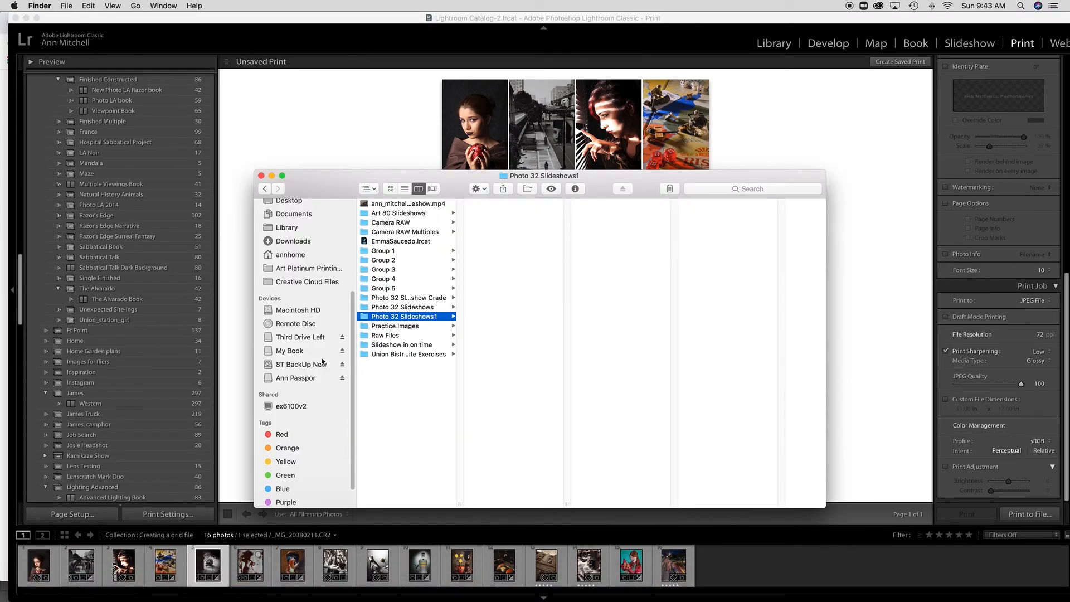
Preview the exported 792×1224 grid JPEG on the Desktop in Finder, then return to Lightroom.
click(288, 202)
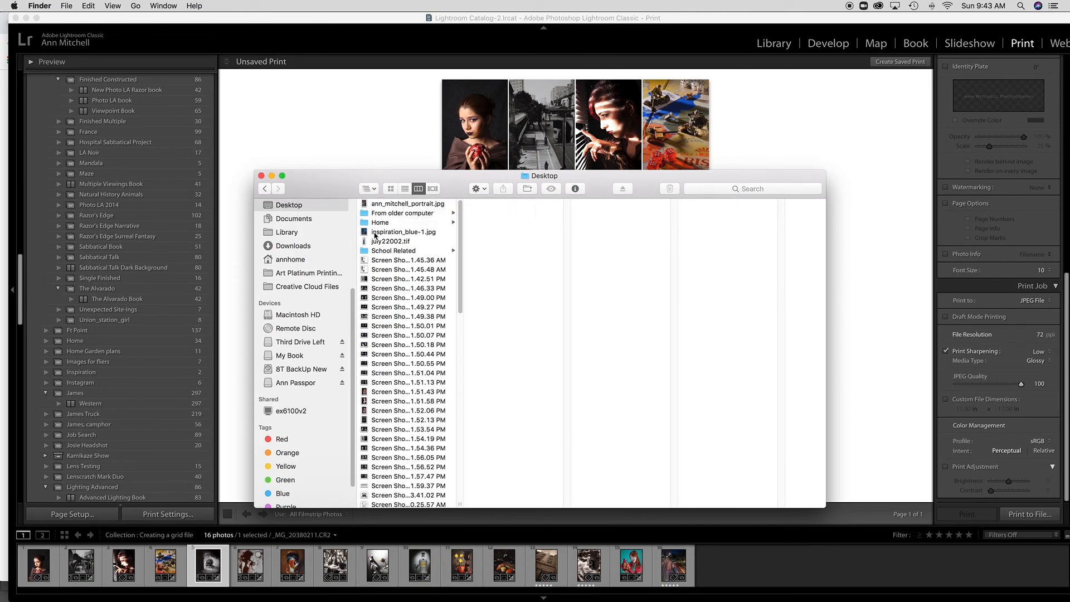
click(378, 204)
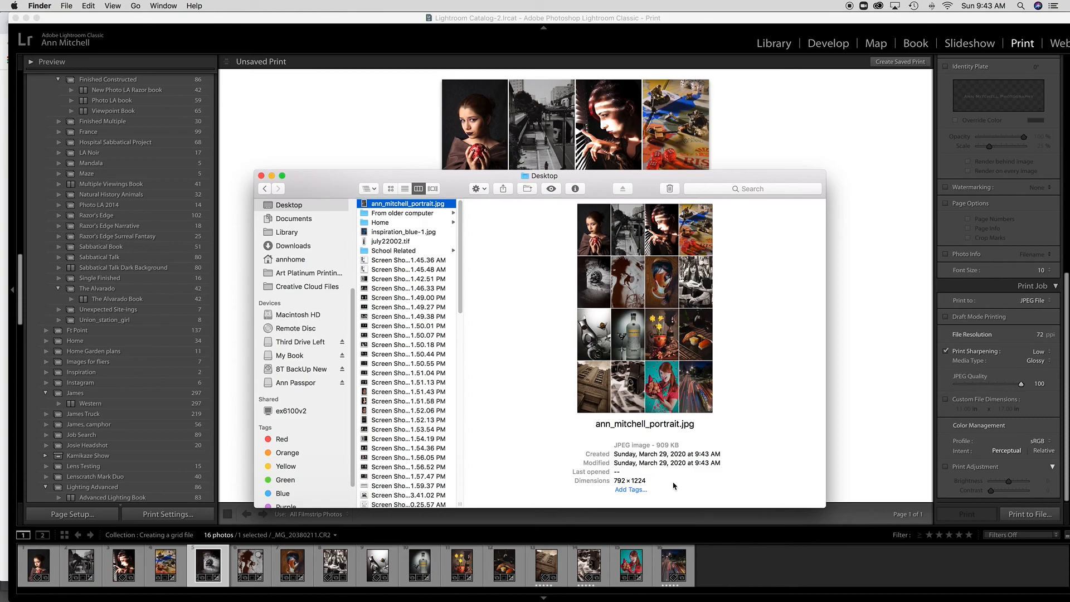
click(843, 120)
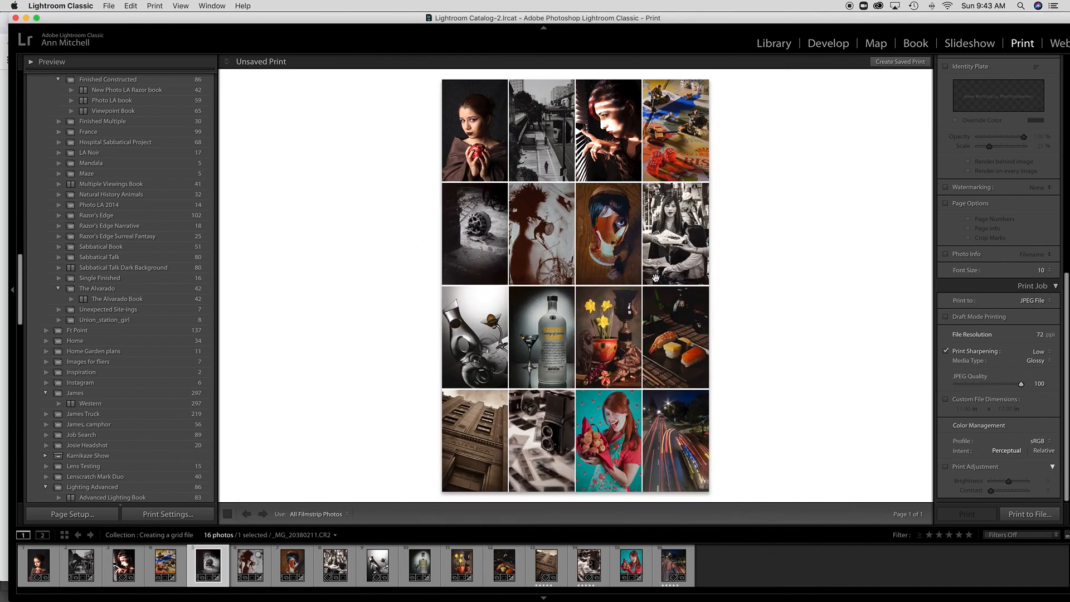